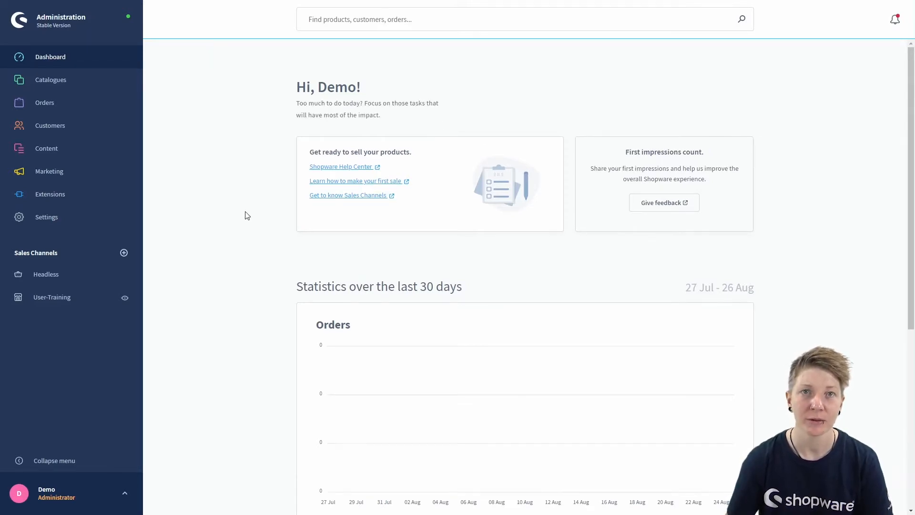
Step: Go to Settings, switch to the System modules and open Users & permissions
{"action": "left_click", "coordinate": [77, 227]}
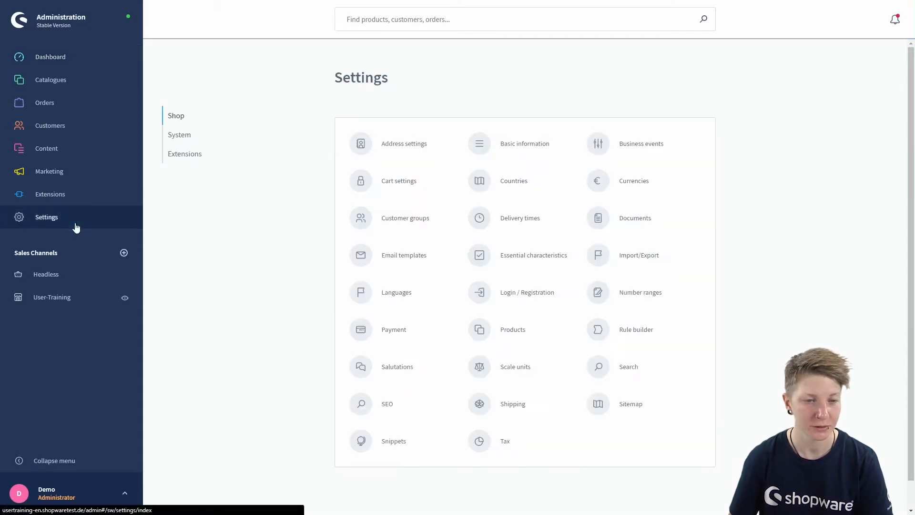
{"action": "left_click", "coordinate": [180, 135]}
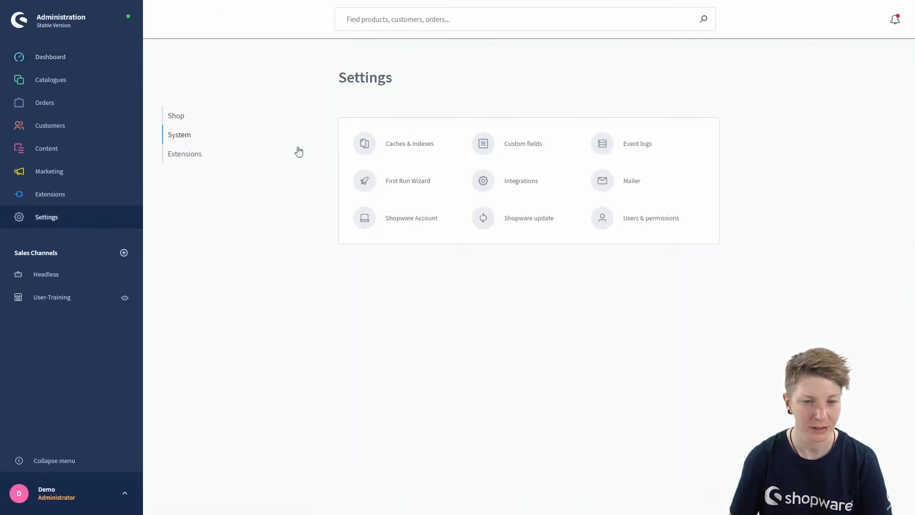
{"action": "left_click", "coordinate": [651, 221]}
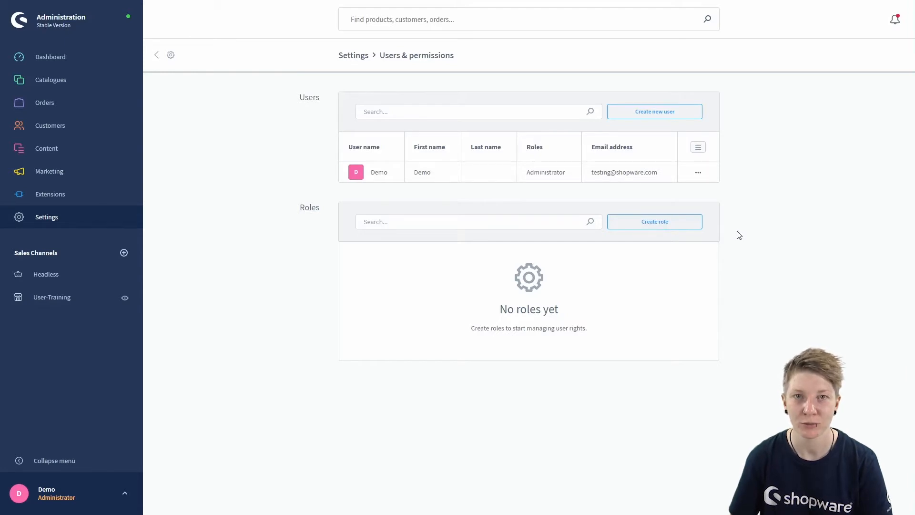
Step: Create a new role named 'Sales' and move to its Description field
{"action": "left_click", "coordinate": [659, 228]}
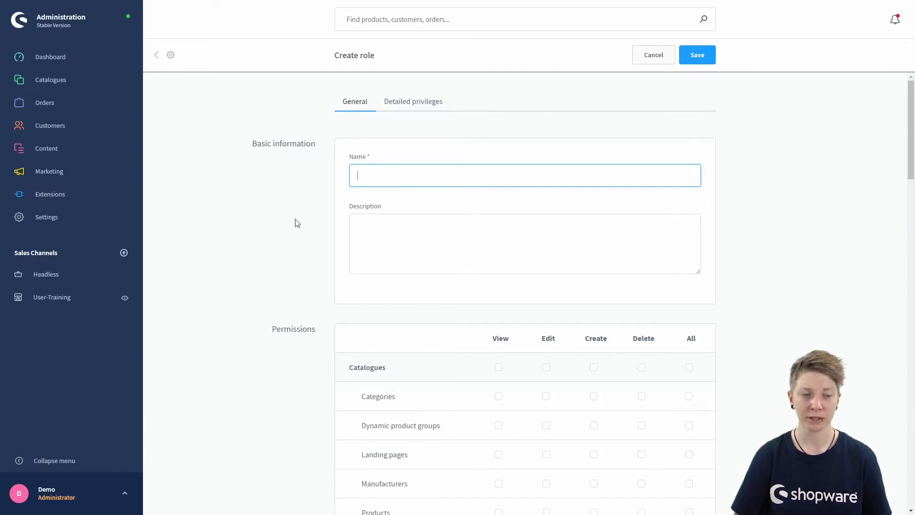
{"action": "scroll", "coordinate": [276, 263], "scroll_direction": "down", "scroll_amount": 1}
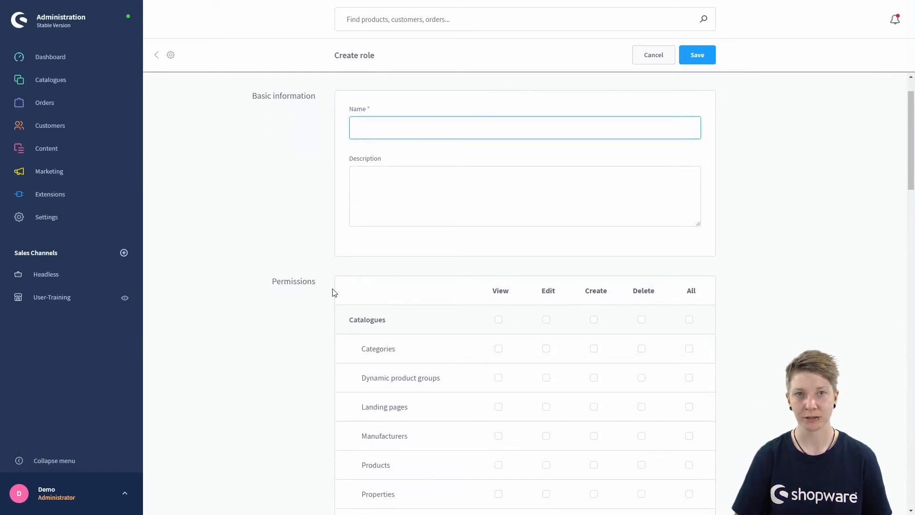
{"action": "scroll", "coordinate": [316, 294], "scroll_direction": "up", "scroll_amount": 1}
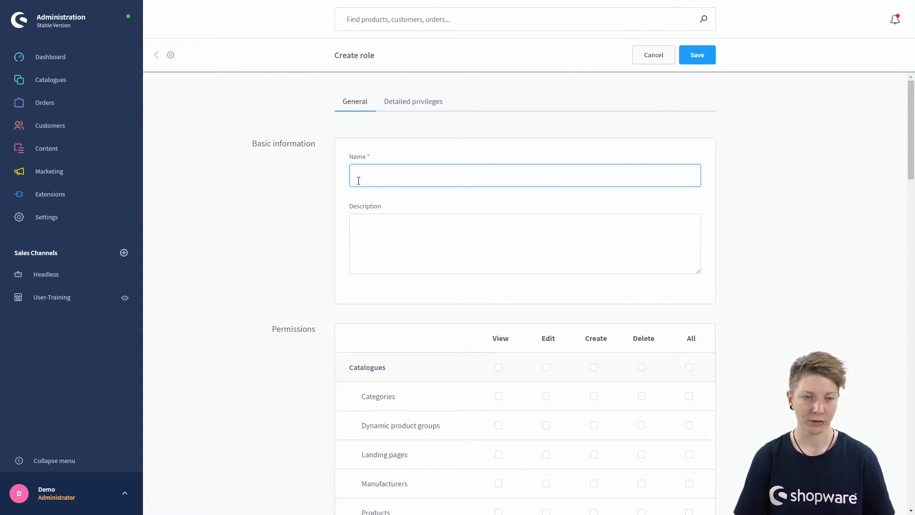
{"action": "type", "text": "Sales"}
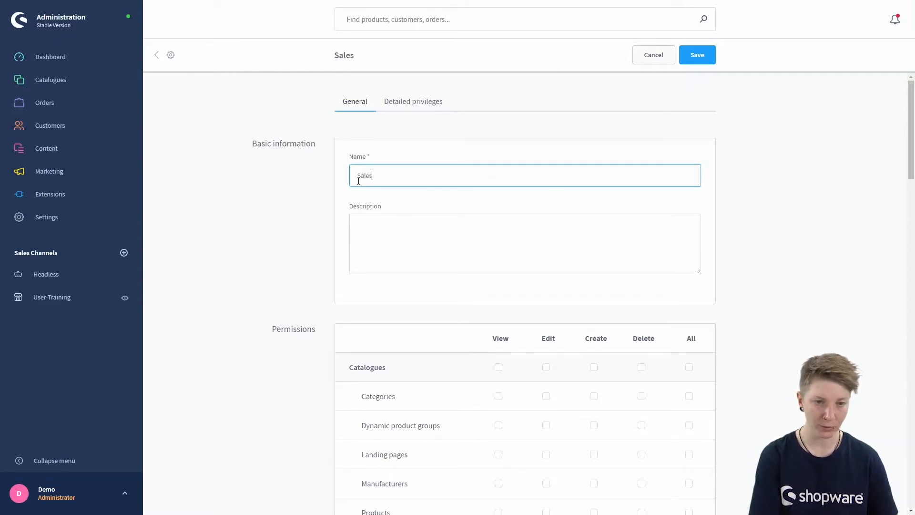
{"action": "left_click", "coordinate": [380, 235]}
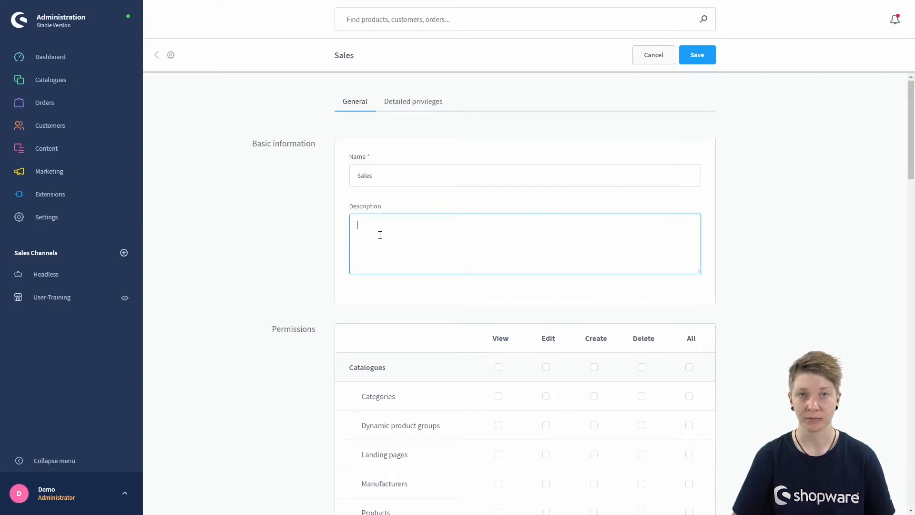
{"action": "scroll", "coordinate": [312, 225], "scroll_direction": "down", "scroll_amount": 1}
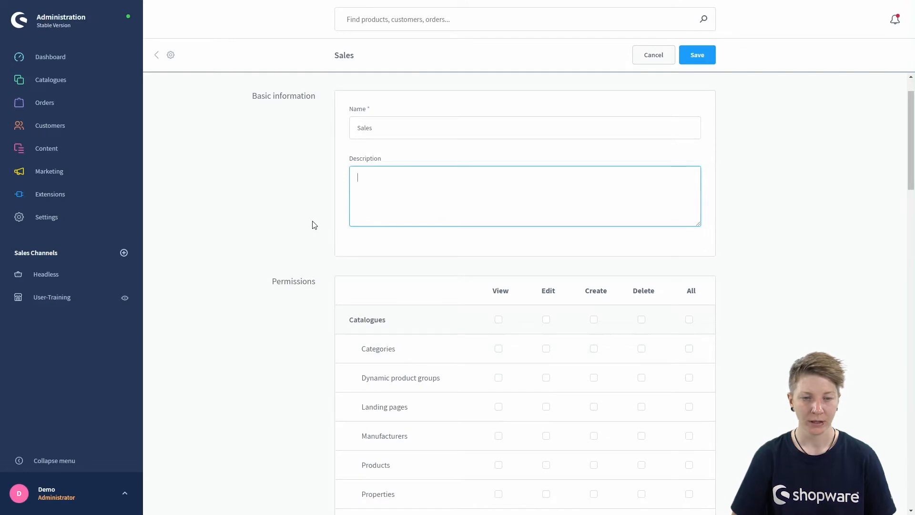
{"action": "scroll", "coordinate": [313, 224], "scroll_direction": "down", "scroll_amount": 1}
{"action": "scroll", "coordinate": [315, 234], "scroll_direction": "down", "scroll_amount": 2}
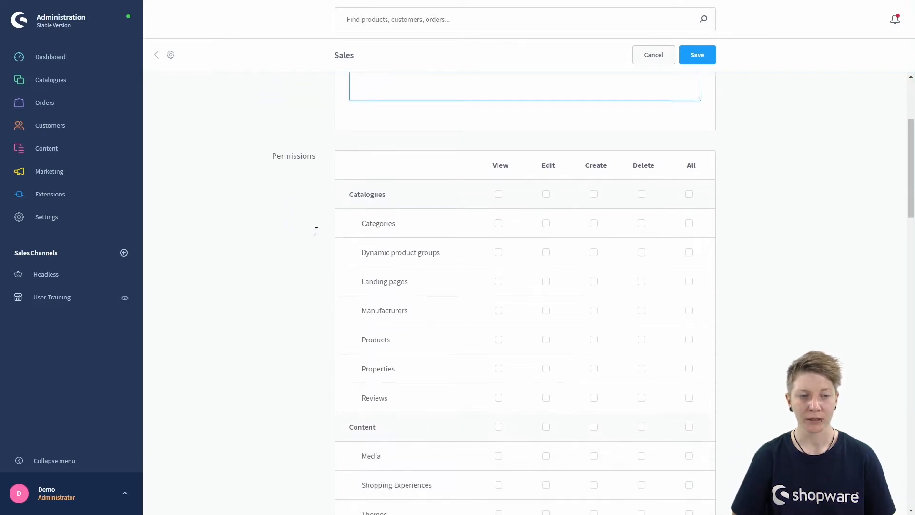
{"action": "scroll", "coordinate": [319, 234], "scroll_direction": "down", "scroll_amount": 1}
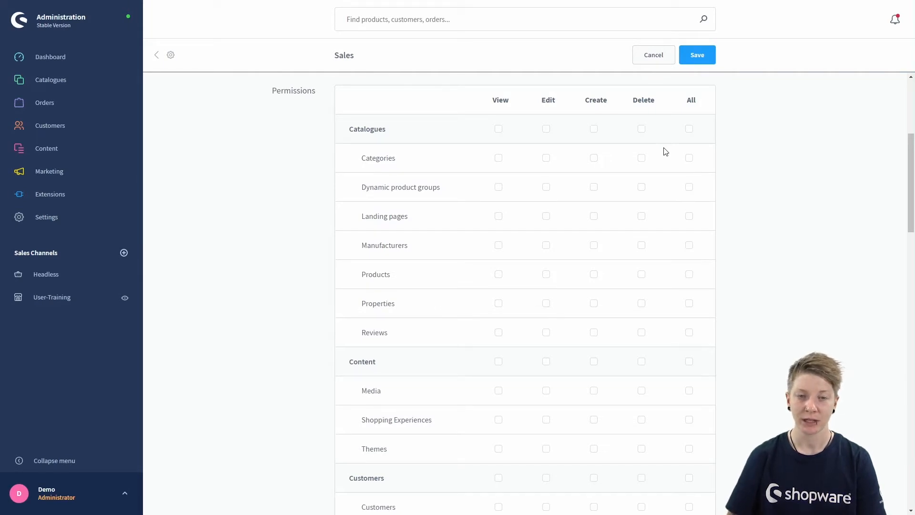
Step: Tick All in the Categories row so View, Edit, Create and Delete are granted
{"action": "left_click", "coordinate": [688, 162]}
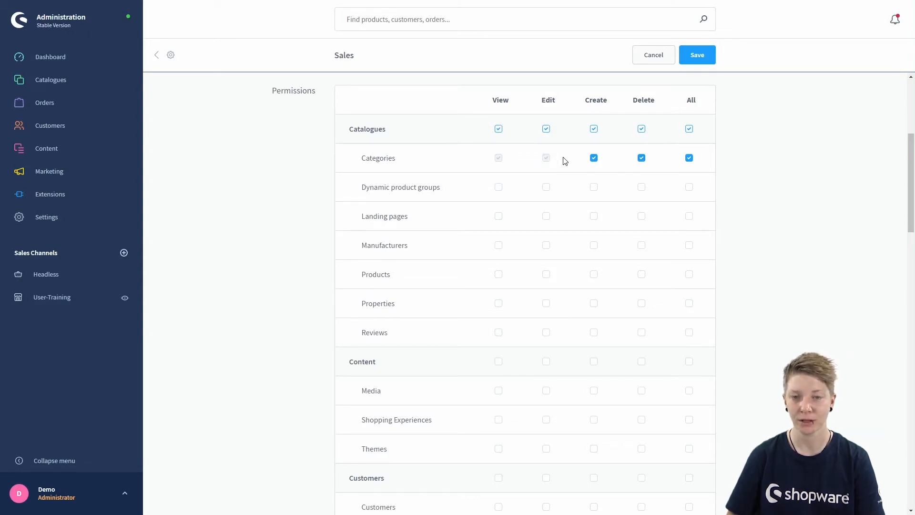
Step: Untick All for Categories and Dynamic product groups, then review the unchecked permission list
{"action": "left_click", "coordinate": [690, 161]}
{"action": "left_click", "coordinate": [689, 190]}
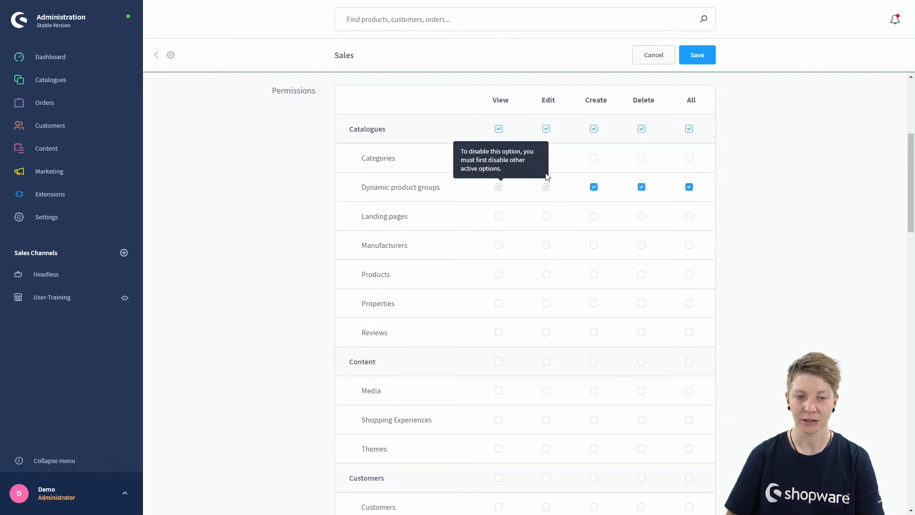
{"action": "left_click", "coordinate": [689, 187]}
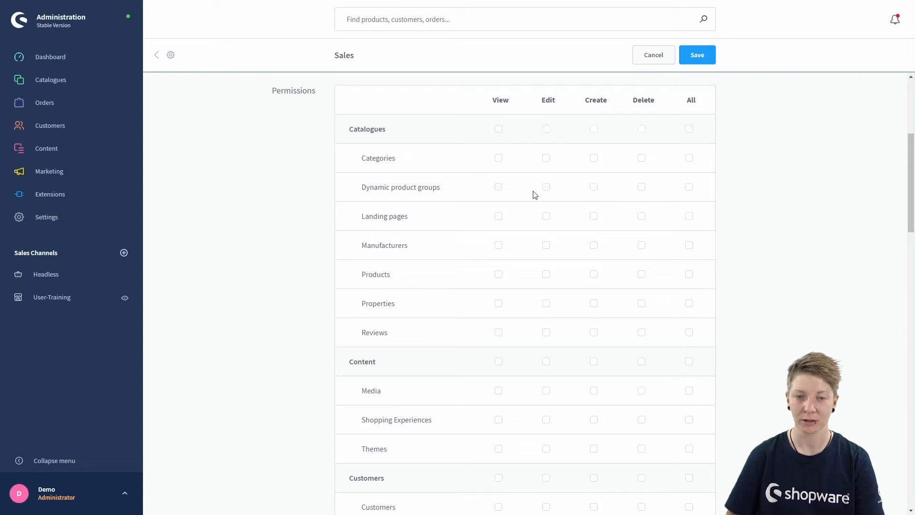
{"action": "left_click", "coordinate": [689, 159]}
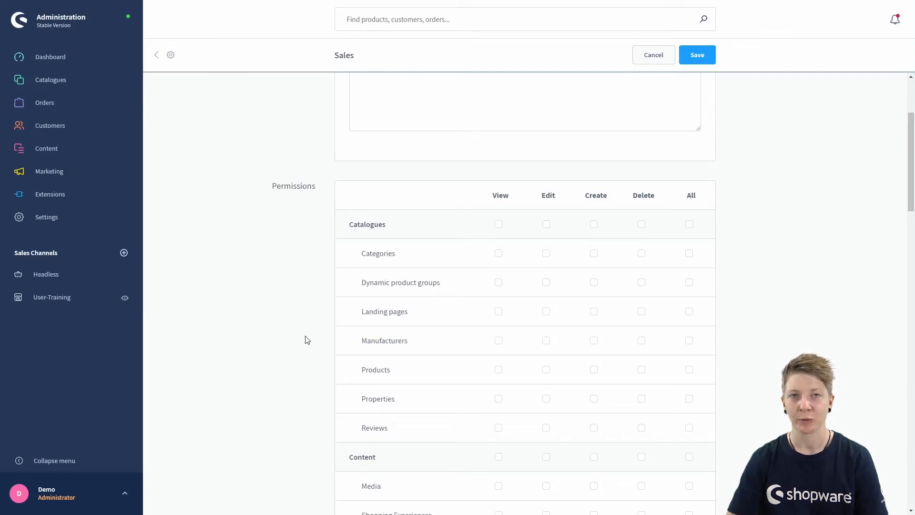
{"action": "scroll", "coordinate": [310, 322], "scroll_direction": "up", "scroll_amount": 2}
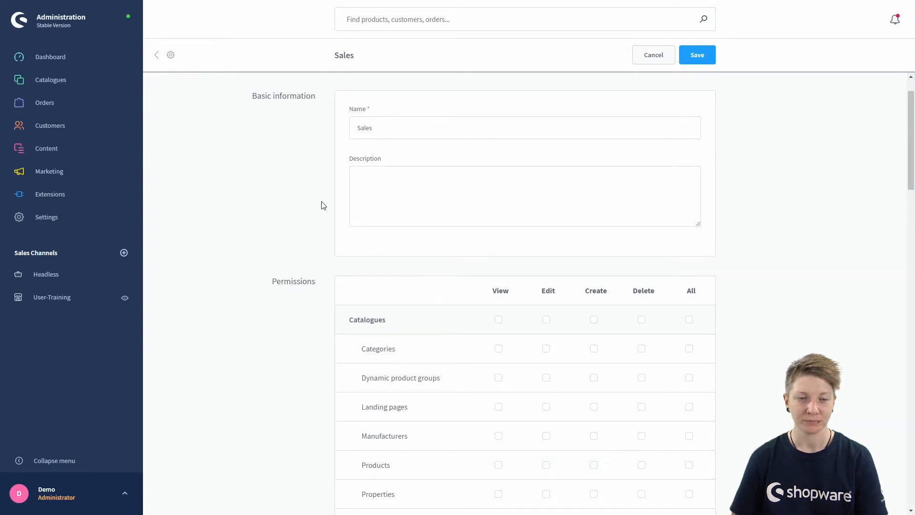
{"action": "scroll", "coordinate": [322, 205], "scroll_direction": "down", "scroll_amount": 2}
{"action": "scroll", "coordinate": [323, 205], "scroll_direction": "down", "scroll_amount": 1}
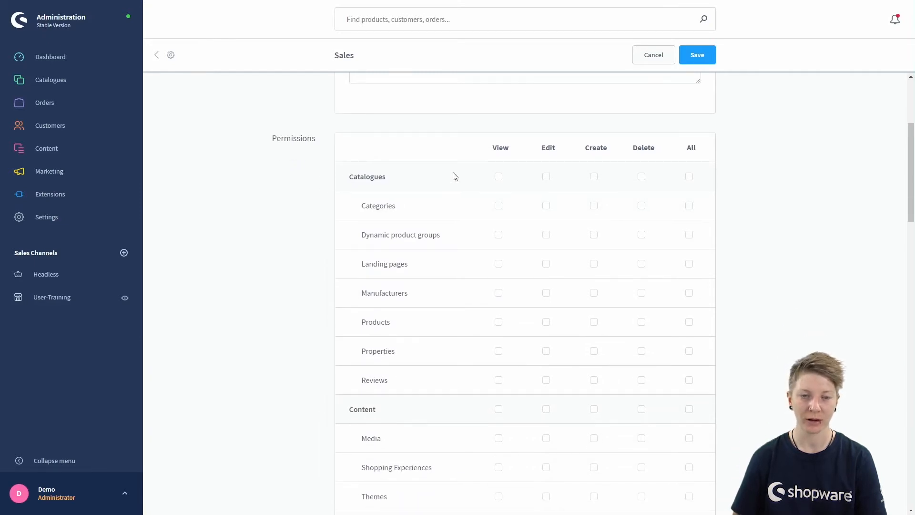
{"action": "scroll", "coordinate": [454, 176], "scroll_direction": "down", "scroll_amount": 1}
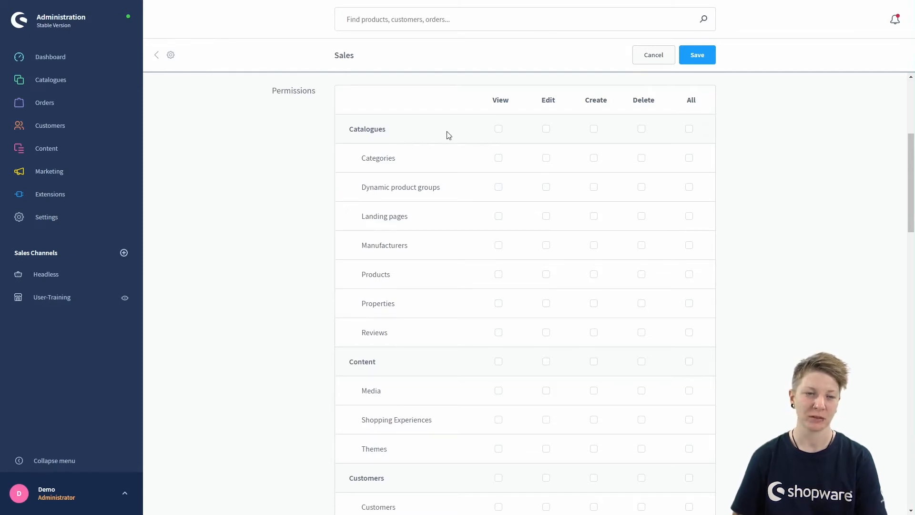
{"action": "scroll", "coordinate": [448, 135], "scroll_direction": "down", "scroll_amount": 2}
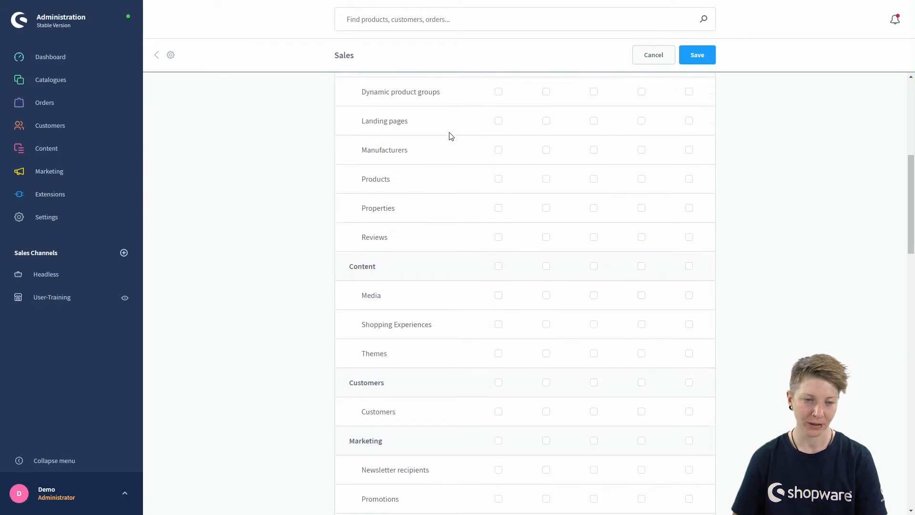
{"action": "scroll", "coordinate": [442, 254], "scroll_direction": "down", "scroll_amount": 1}
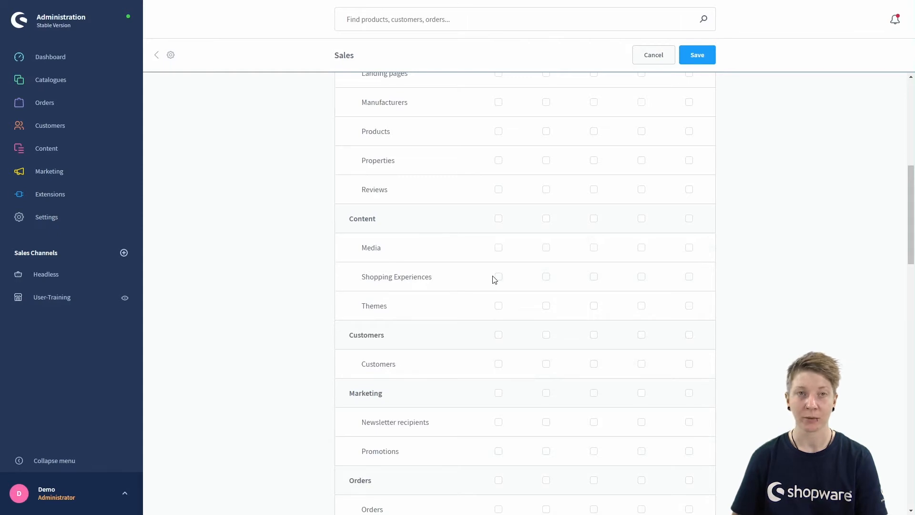
Step: Grant Shopping Experiences View, Edit and Create rights, with Delete left unticked
{"action": "left_click", "coordinate": [689, 277]}
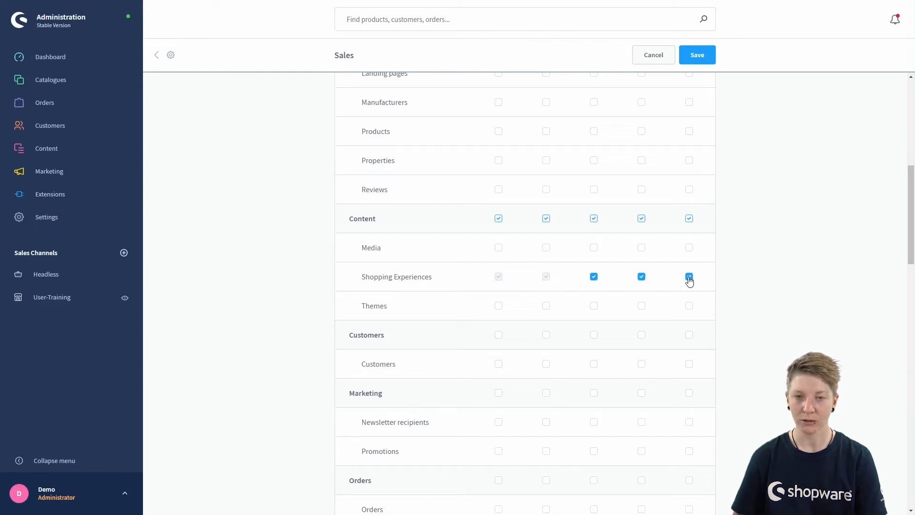
{"action": "scroll", "coordinate": [658, 291], "scroll_direction": "up", "scroll_amount": 5}
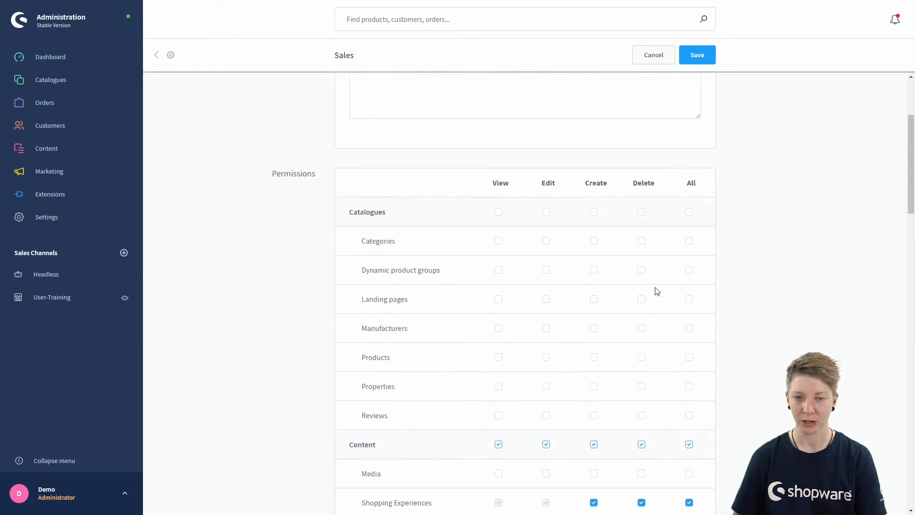
{"action": "scroll", "coordinate": [656, 291], "scroll_direction": "down", "scroll_amount": 2}
{"action": "left_click", "coordinate": [641, 420]}
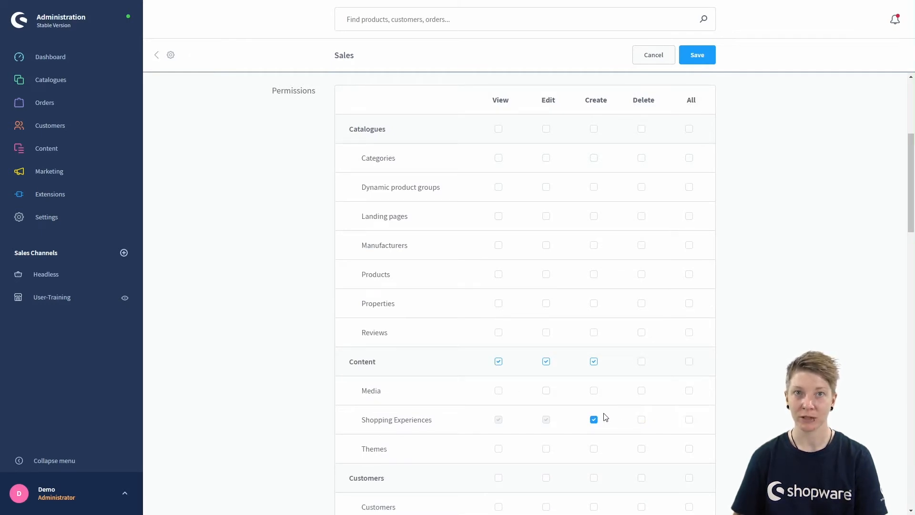
{"action": "scroll", "coordinate": [605, 415], "scroll_direction": "down", "scroll_amount": 2}
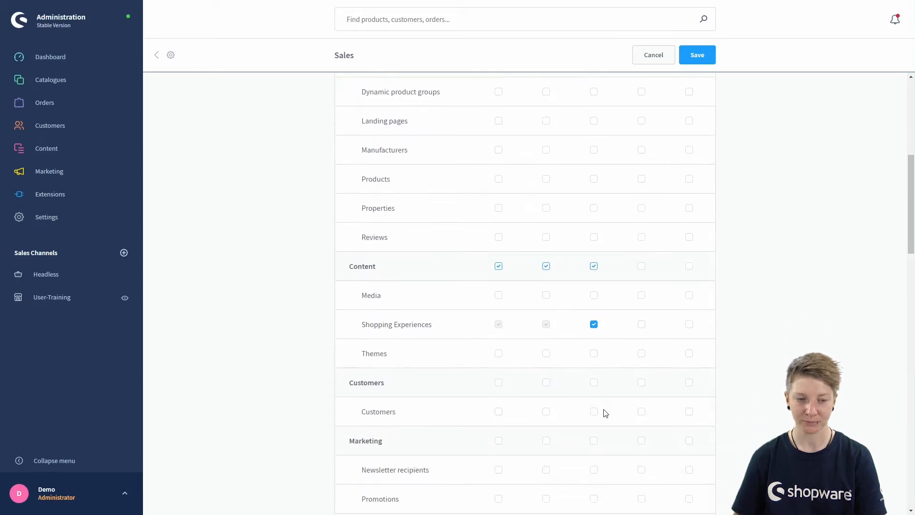
{"action": "scroll", "coordinate": [606, 413], "scroll_direction": "down", "scroll_amount": 2}
{"action": "scroll", "coordinate": [566, 368], "scroll_direction": "down", "scroll_amount": 2}
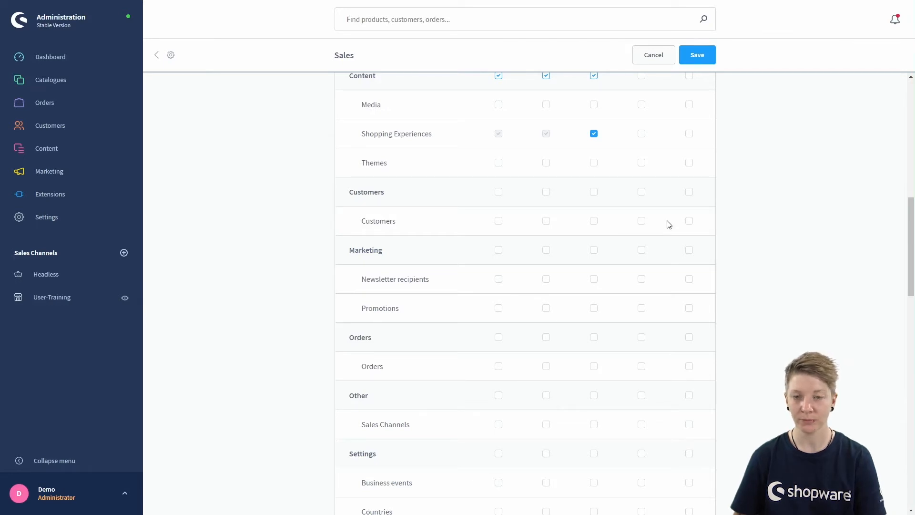
Step: Grant Customers View, Edit and Create rights, leaving Delete unticked
{"action": "left_click", "coordinate": [689, 221]}
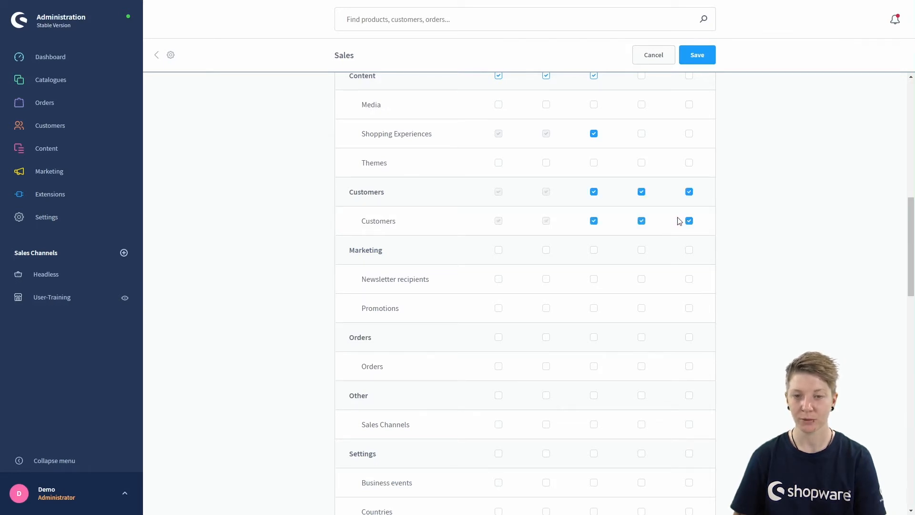
{"action": "left_click", "coordinate": [641, 221]}
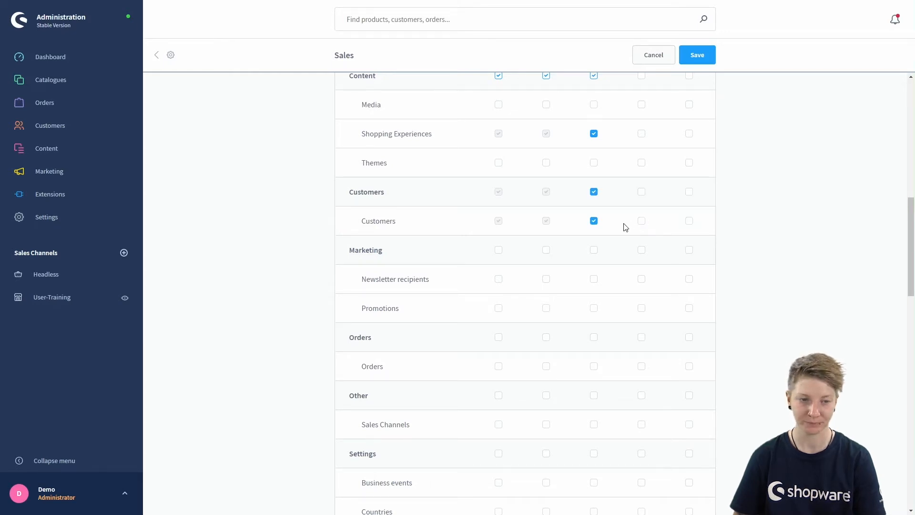
{"action": "scroll", "coordinate": [625, 227], "scroll_direction": "down", "scroll_amount": 3}
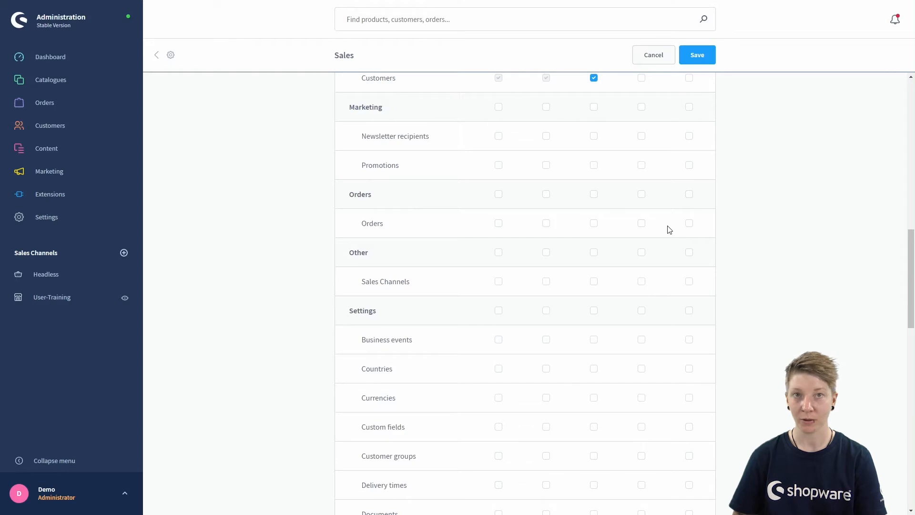
Step: Give the Sales role full access to Orders via the All checkbox
{"action": "left_click", "coordinate": [688, 224]}
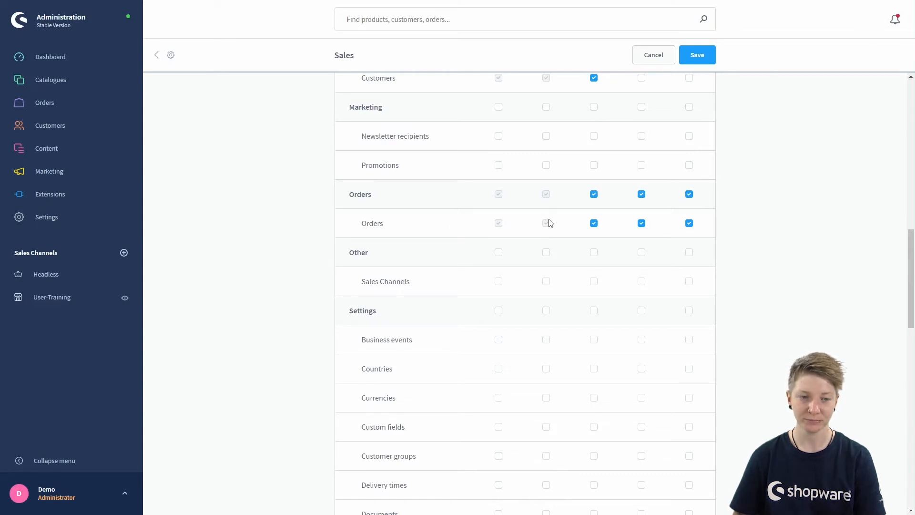
{"action": "scroll", "coordinate": [550, 223], "scroll_direction": "down", "scroll_amount": 1}
{"action": "scroll", "coordinate": [547, 225], "scroll_direction": "down", "scroll_amount": 2}
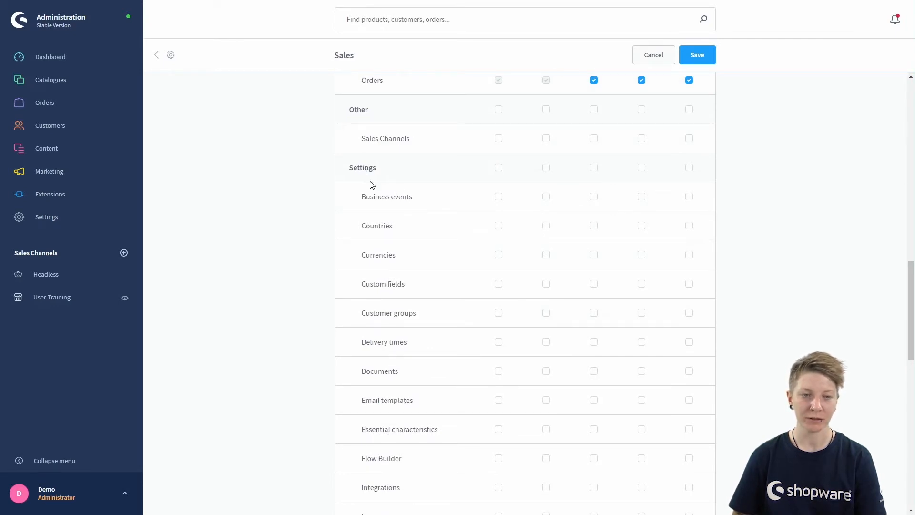
{"action": "scroll", "coordinate": [469, 247], "scroll_direction": "down", "scroll_amount": 1}
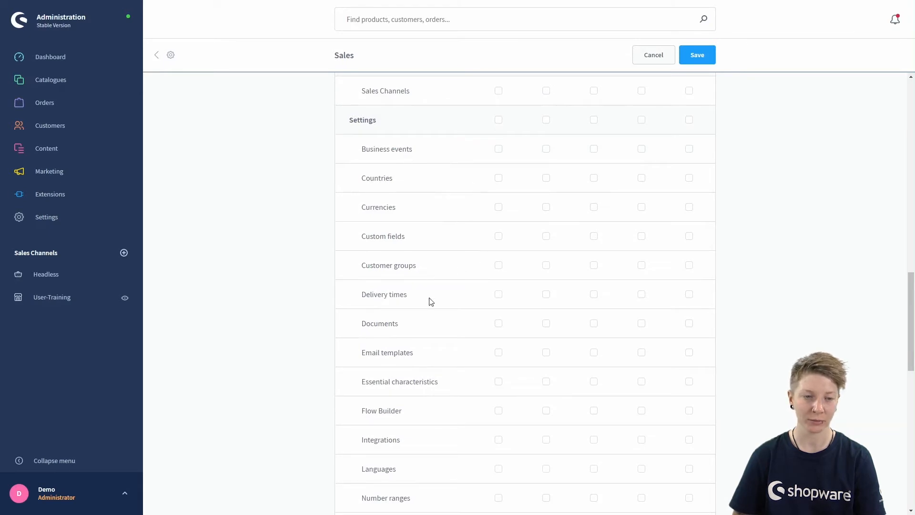
{"action": "scroll", "coordinate": [448, 313], "scroll_direction": "down", "scroll_amount": 1}
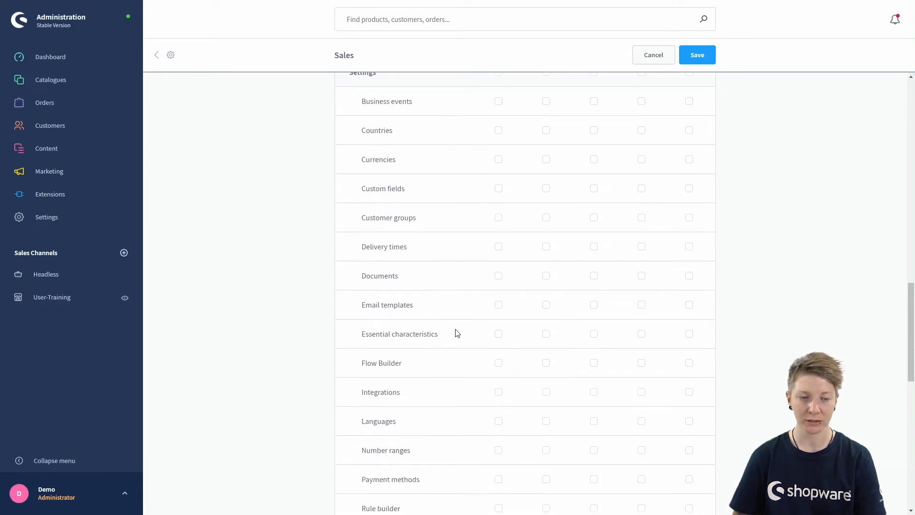
{"action": "scroll", "coordinate": [457, 334], "scroll_direction": "down", "scroll_amount": 1}
{"action": "scroll", "coordinate": [457, 338], "scroll_direction": "down", "scroll_amount": 2}
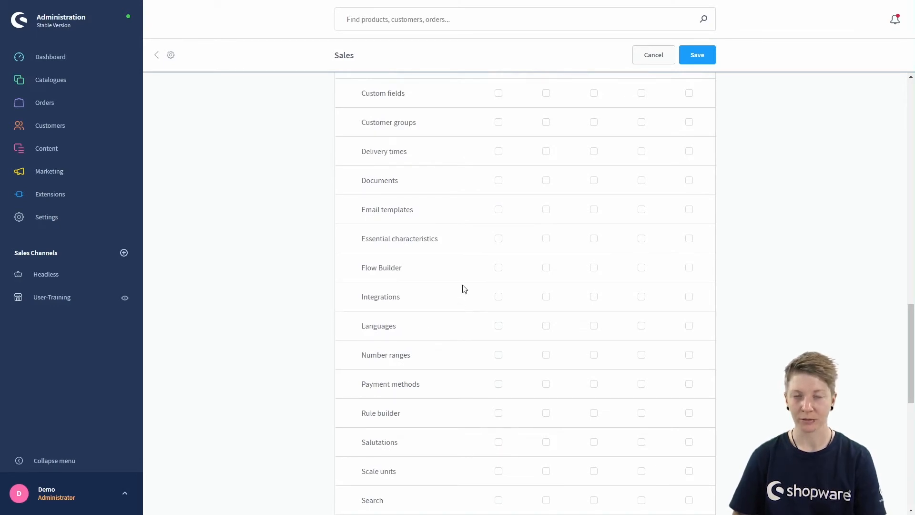
{"action": "scroll", "coordinate": [464, 288], "scroll_direction": "down", "scroll_amount": 5}
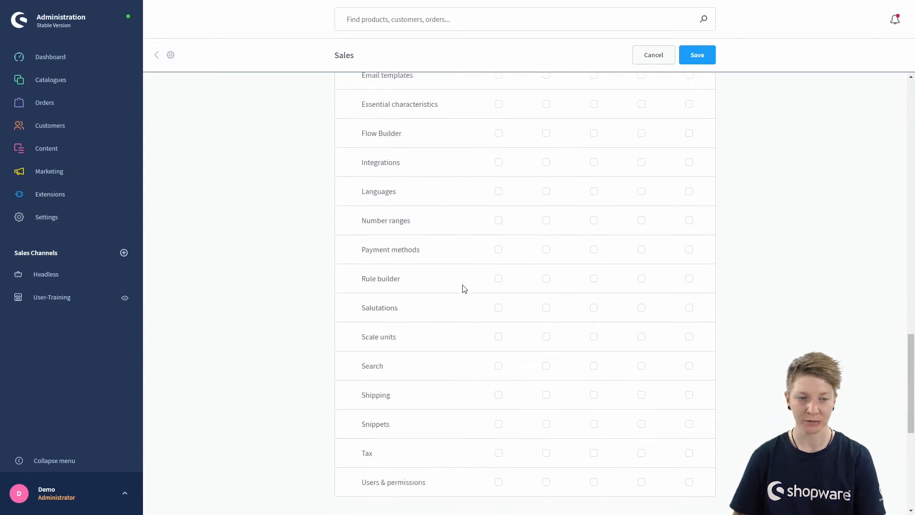
{"action": "scroll", "coordinate": [464, 288], "scroll_direction": "down", "scroll_amount": 6}
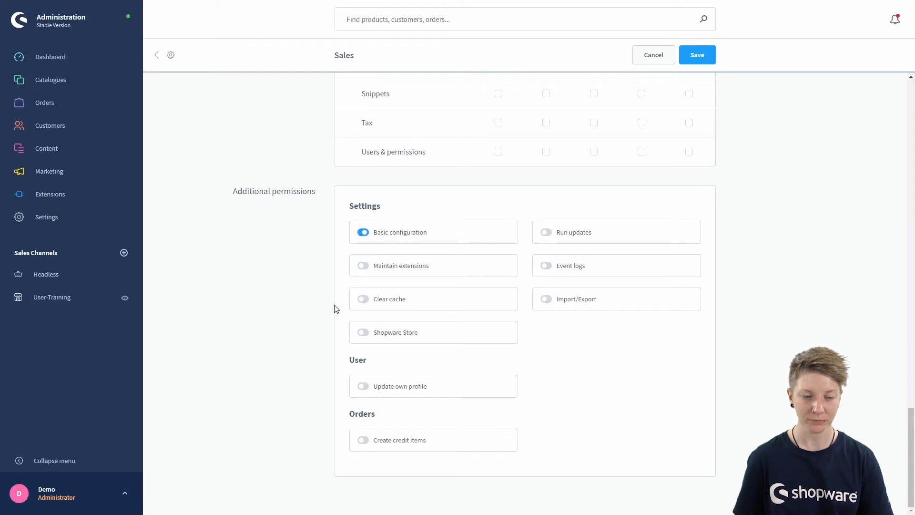
Step: Enable the Create credit items and Clear cache toggles for the Sales role and save
{"action": "left_click", "coordinate": [362, 442]}
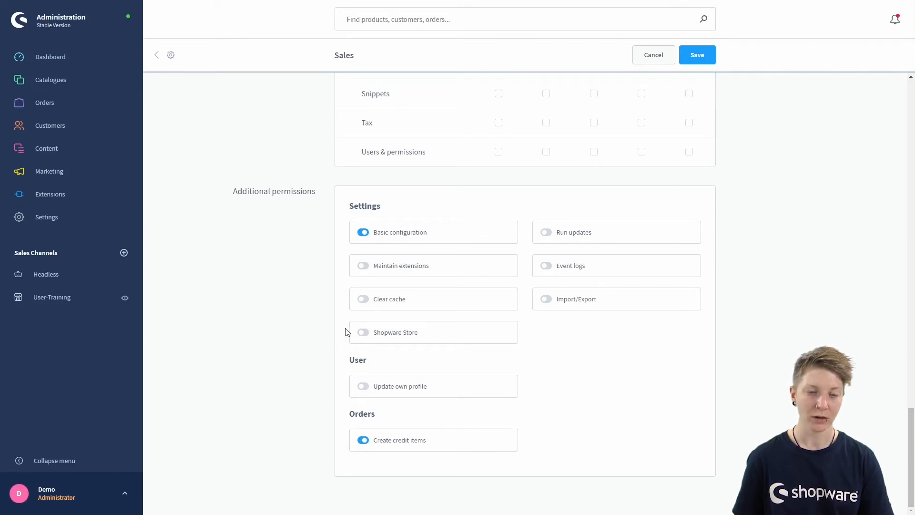
{"action": "left_click", "coordinate": [361, 301]}
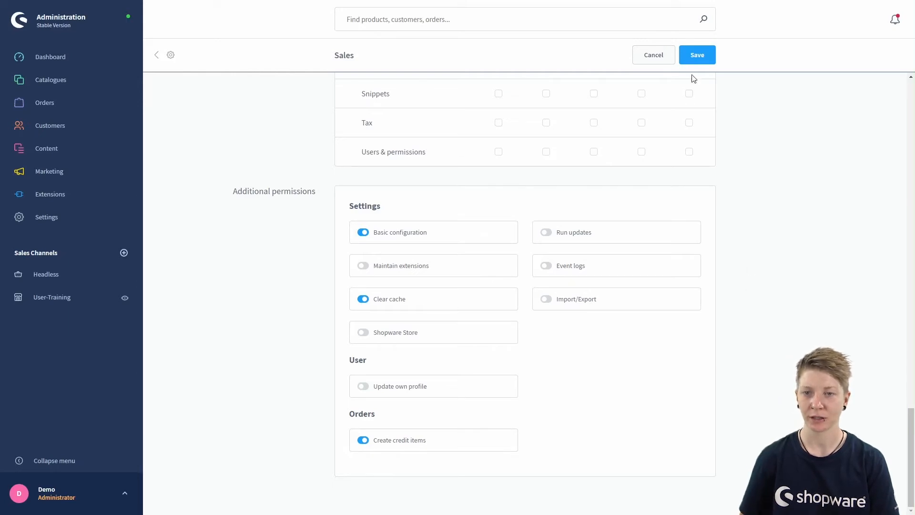
{"action": "left_click", "coordinate": [696, 58]}
Step: Confirm the Sales role save by entering the current administrator password
{"action": "left_click", "coordinate": [413, 252]}
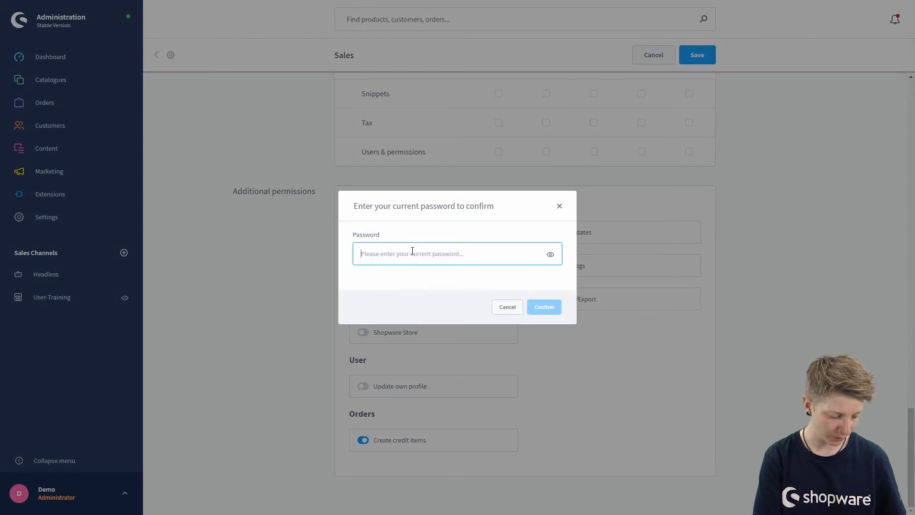
{"action": "type", "text": "sh"}
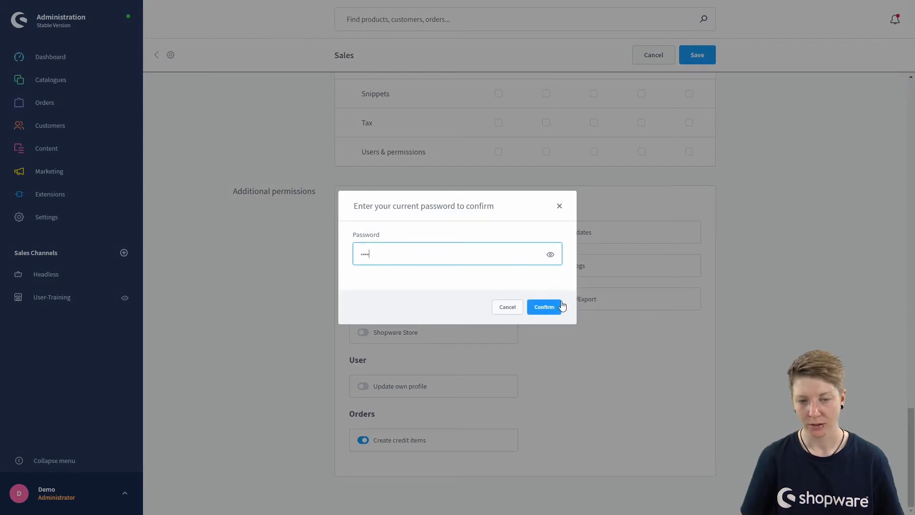
{"action": "left_click", "coordinate": [546, 307]}
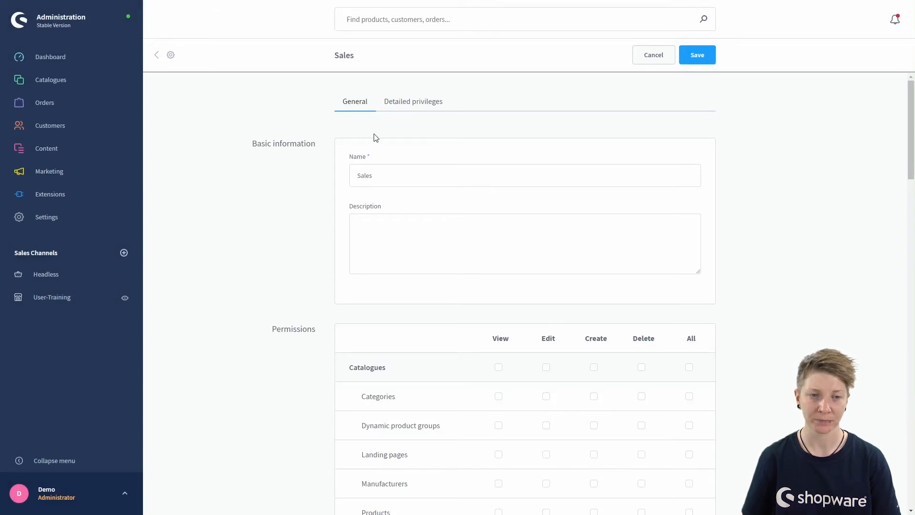
{"action": "left_click", "coordinate": [405, 106]}
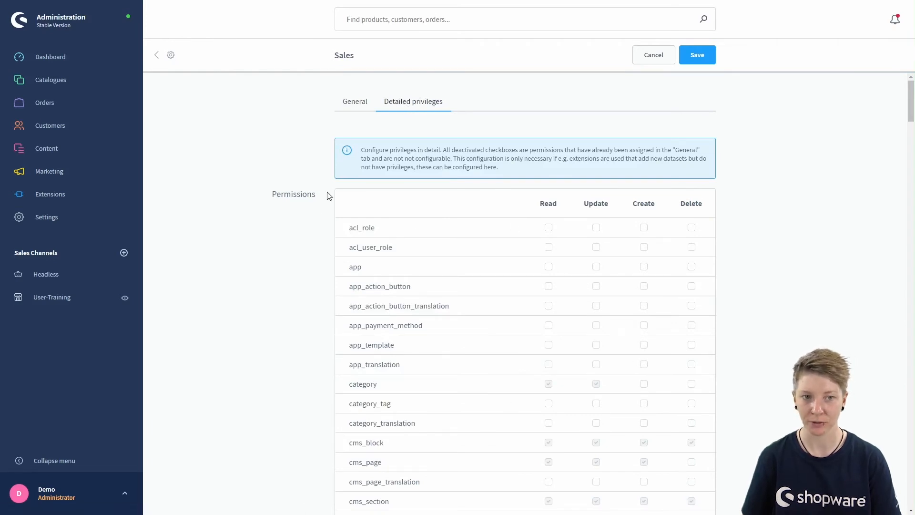
{"action": "left_click", "coordinate": [360, 106]}
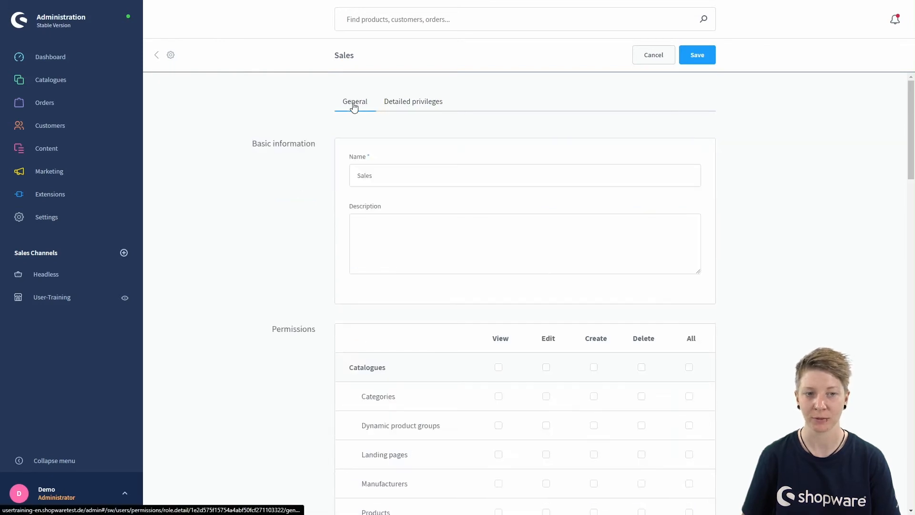
{"action": "left_click", "coordinate": [400, 107]}
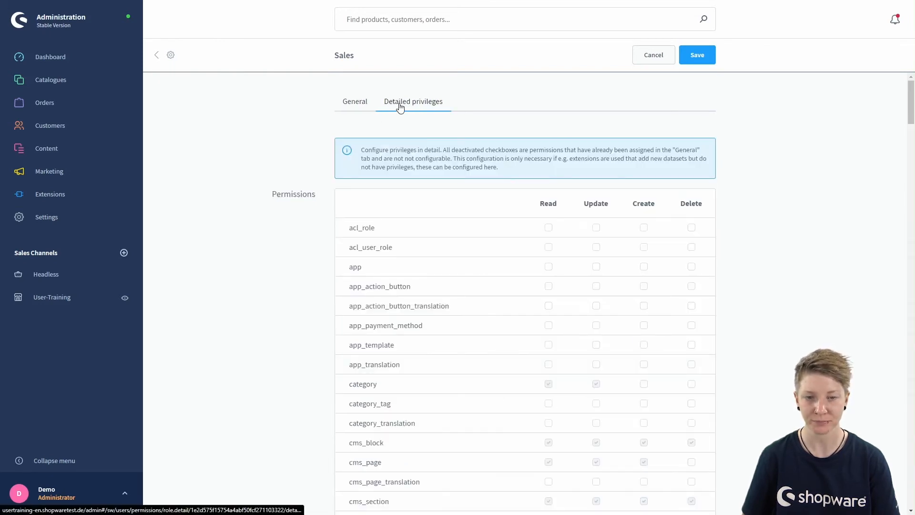
{"action": "scroll", "coordinate": [330, 252], "scroll_direction": "down", "scroll_amount": 3}
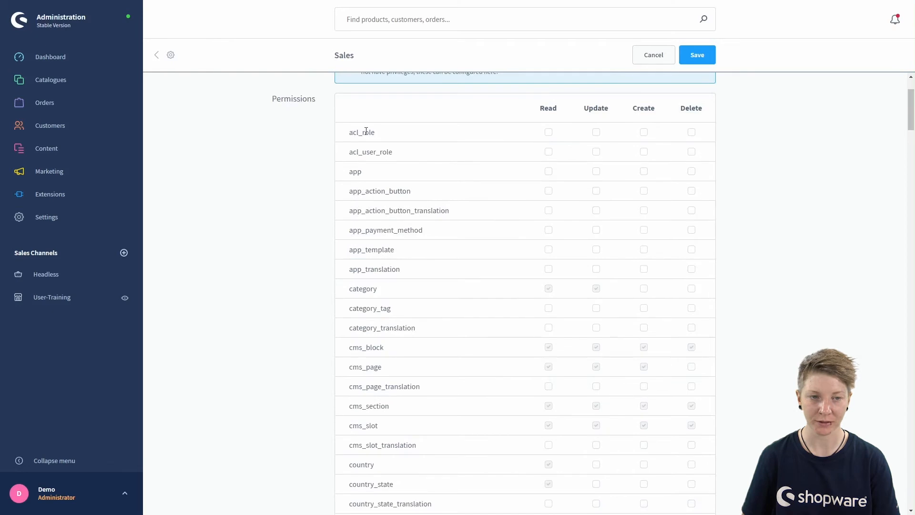
{"action": "scroll", "coordinate": [361, 281], "scroll_direction": "down", "scroll_amount": 1}
{"action": "scroll", "coordinate": [362, 281], "scroll_direction": "down", "scroll_amount": 2}
{"action": "scroll", "coordinate": [361, 272], "scroll_direction": "up", "scroll_amount": 5}
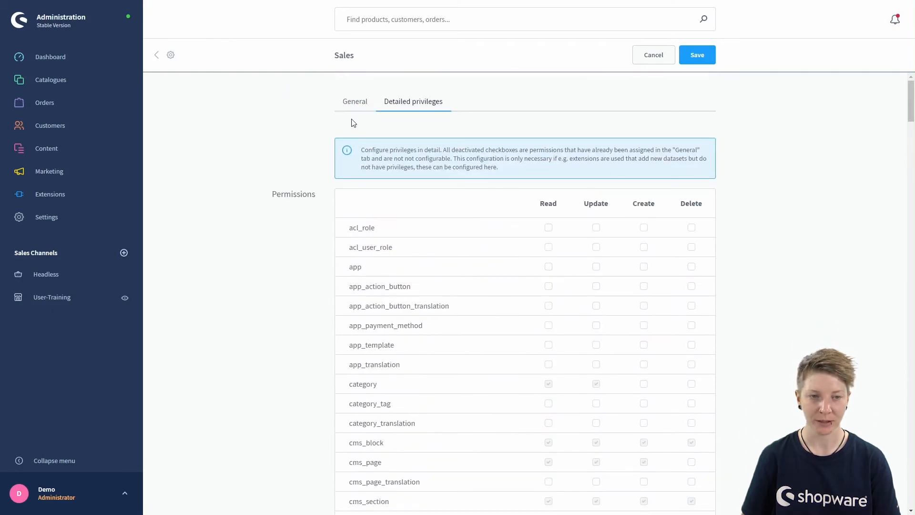
{"action": "left_click", "coordinate": [354, 103]}
{"action": "scroll", "coordinate": [303, 308], "scroll_direction": "down", "scroll_amount": 5}
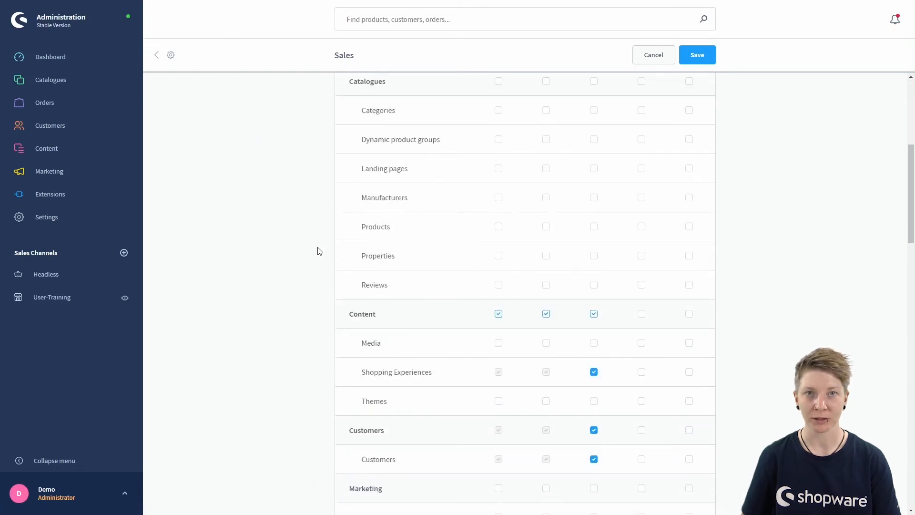
{"action": "scroll", "coordinate": [317, 251], "scroll_direction": "down", "scroll_amount": 3}
{"action": "scroll", "coordinate": [317, 251], "scroll_direction": "up", "scroll_amount": 10}
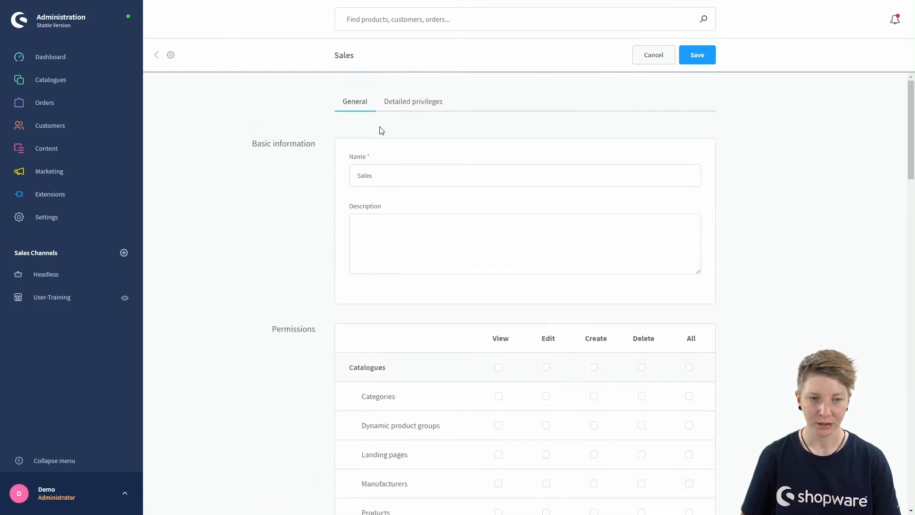
{"action": "scroll", "coordinate": [317, 286], "scroll_direction": "down", "scroll_amount": 7}
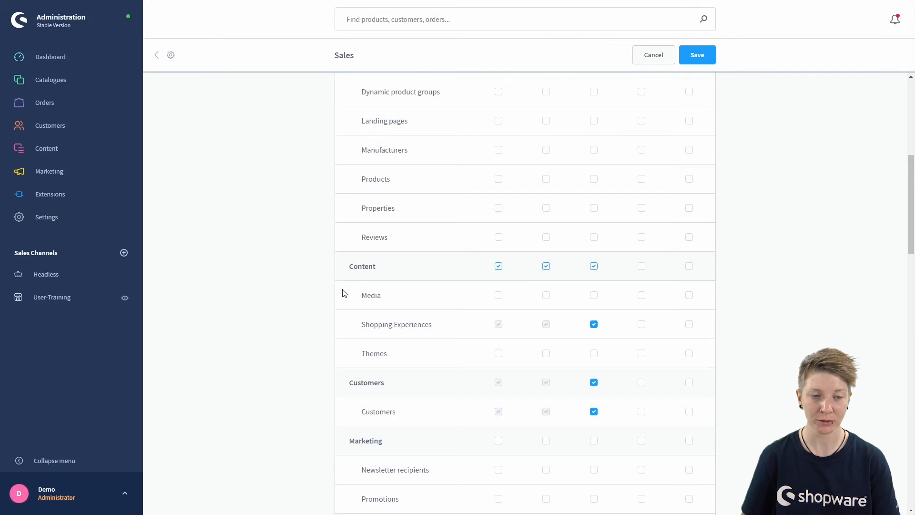
{"action": "scroll", "coordinate": [345, 291], "scroll_direction": "up", "scroll_amount": 7}
{"action": "left_click", "coordinate": [390, 104]}
{"action": "scroll", "coordinate": [450, 304], "scroll_direction": "down", "scroll_amount": 5}
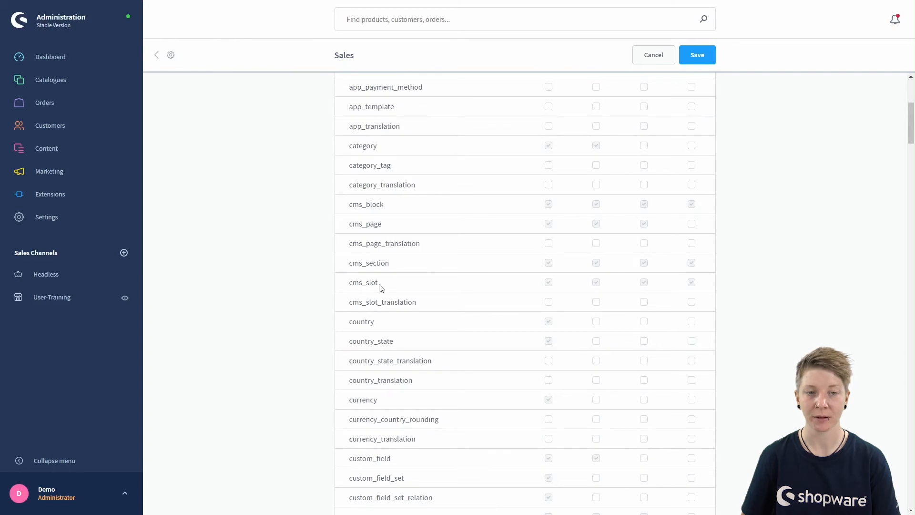
{"action": "scroll", "coordinate": [323, 301], "scroll_direction": "down", "scroll_amount": 3}
{"action": "scroll", "coordinate": [323, 302], "scroll_direction": "down", "scroll_amount": 3}
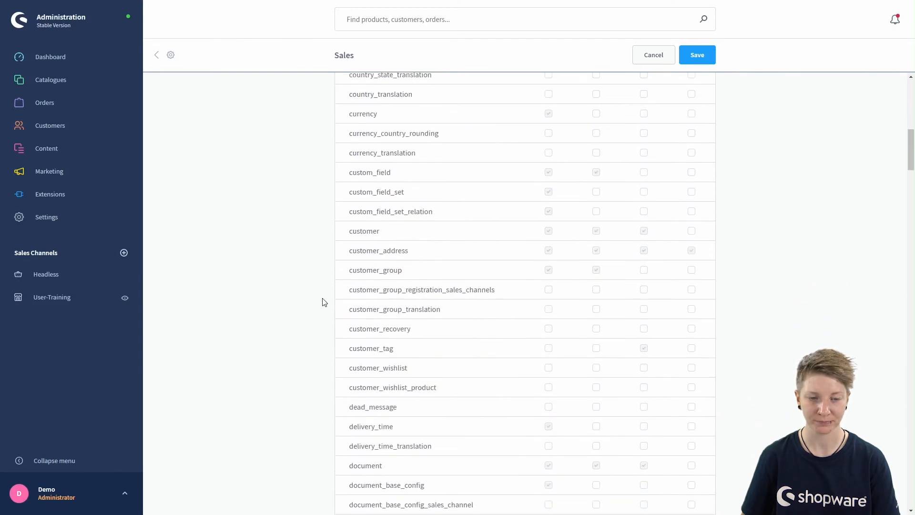
{"action": "scroll", "coordinate": [323, 303], "scroll_direction": "down", "scroll_amount": 5}
{"action": "scroll", "coordinate": [319, 305], "scroll_direction": "up", "scroll_amount": 15}
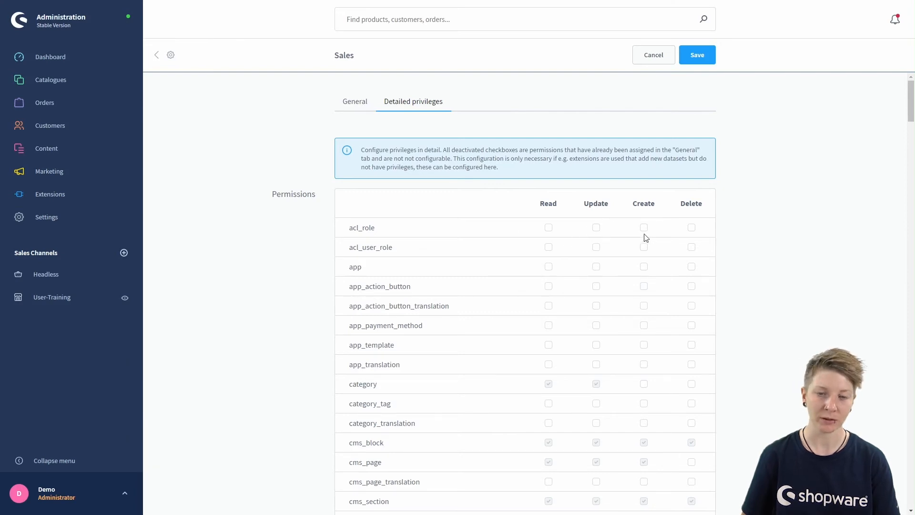
{"action": "scroll", "coordinate": [443, 303], "scroll_direction": "down", "scroll_amount": 2}
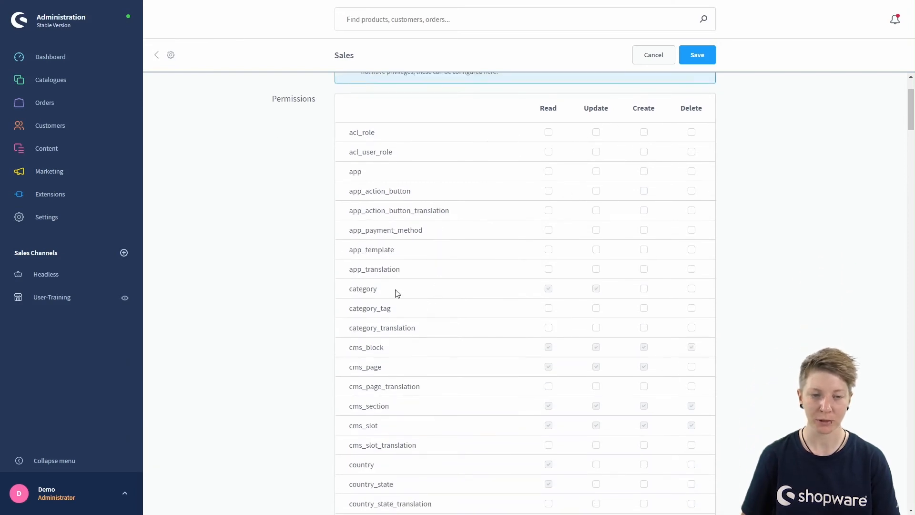
{"action": "scroll", "coordinate": [424, 268], "scroll_direction": "up", "scroll_amount": 2}
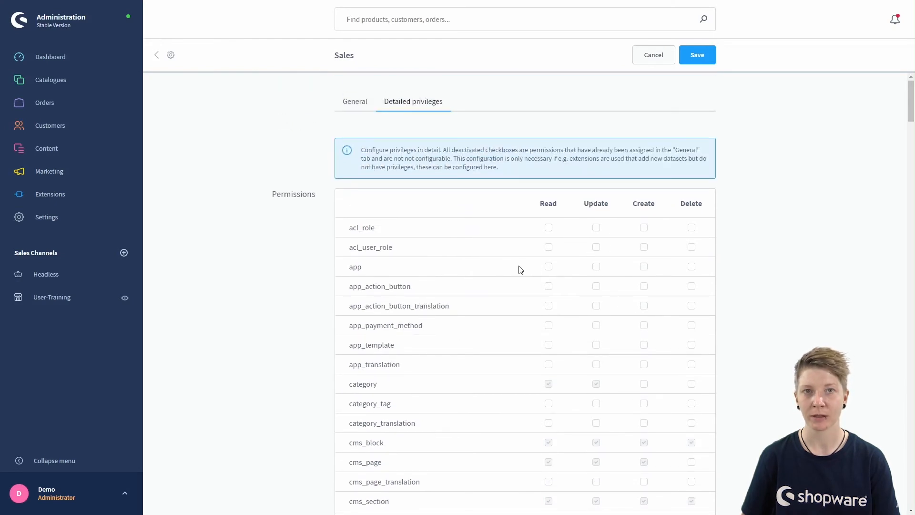
{"action": "left_click", "coordinate": [360, 105]}
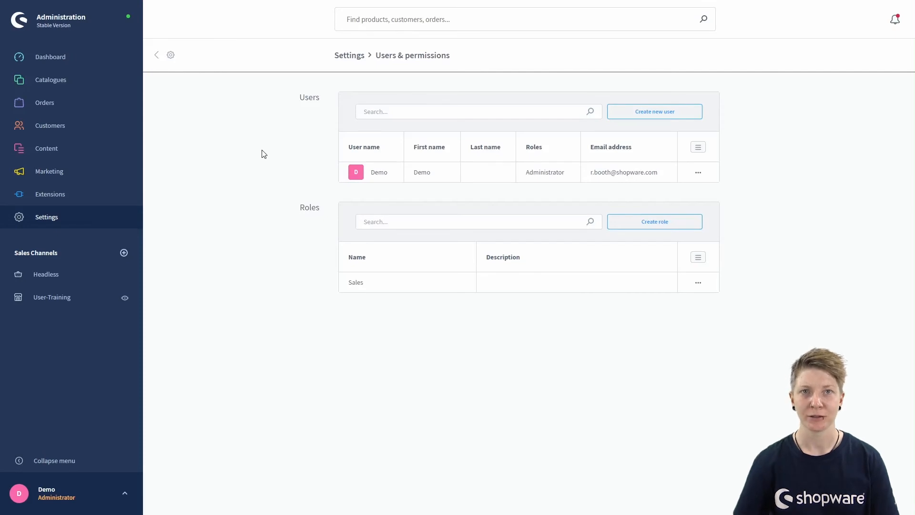
Step: Create a new user, filling name, e-mail and user name from saved details and entering a password
{"action": "left_click", "coordinate": [668, 113]}
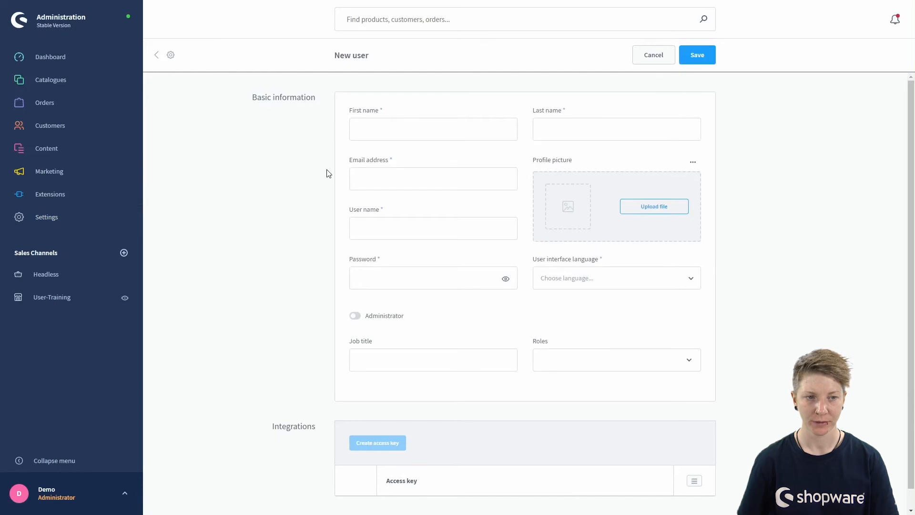
{"action": "scroll", "coordinate": [314, 170], "scroll_direction": "down", "scroll_amount": 1}
{"action": "scroll", "coordinate": [314, 170], "scroll_direction": "up", "scroll_amount": 1}
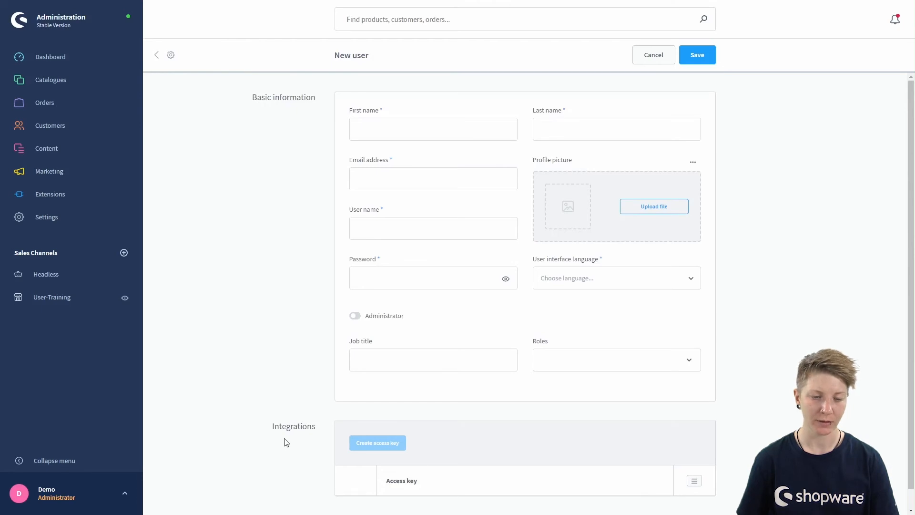
{"action": "left_click", "coordinate": [379, 125]}
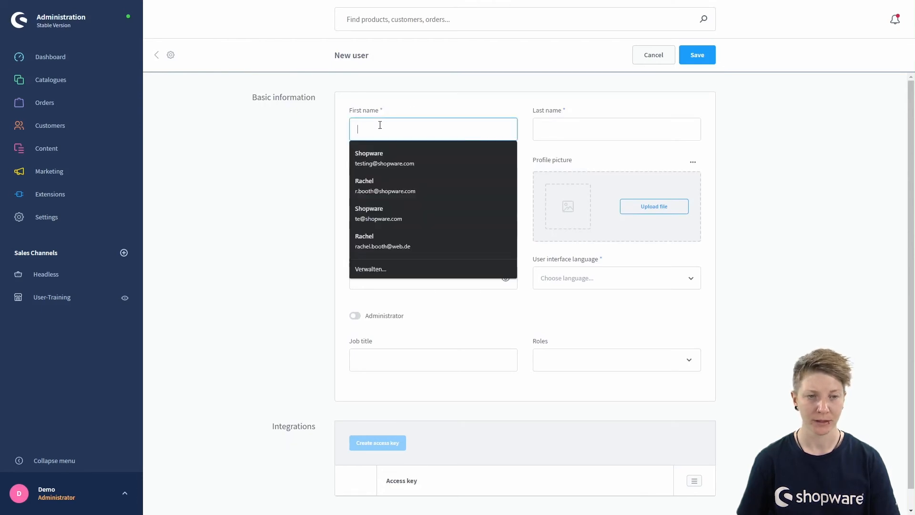
{"action": "left_click", "coordinate": [376, 108]}
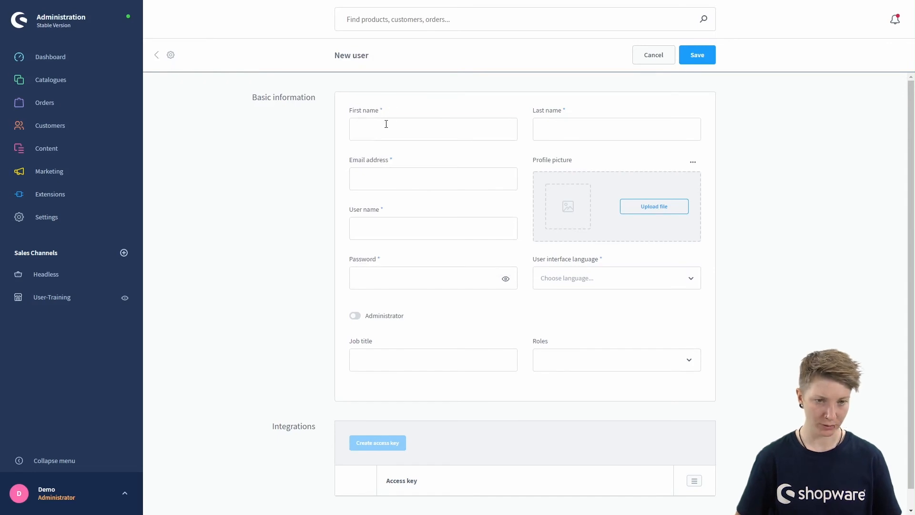
{"action": "left_click", "coordinate": [386, 124]}
{"action": "left_click", "coordinate": [376, 152]}
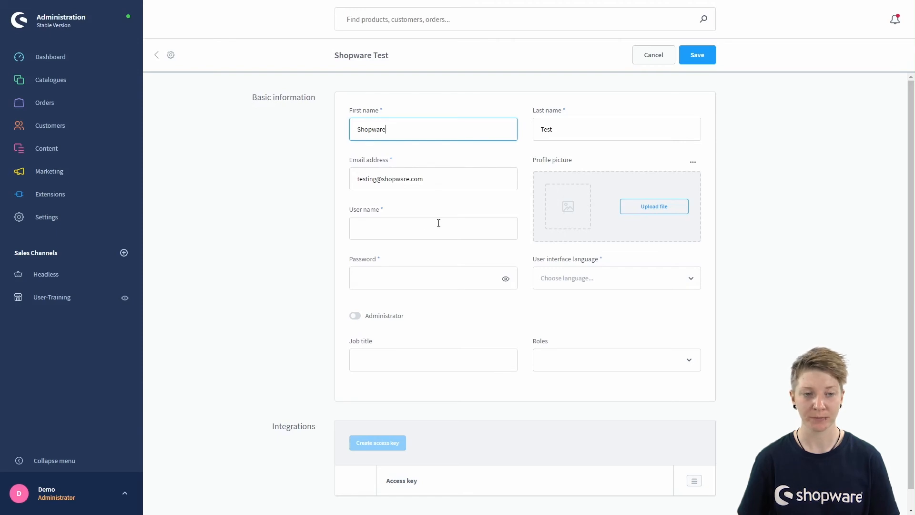
{"action": "left_click", "coordinate": [386, 226]}
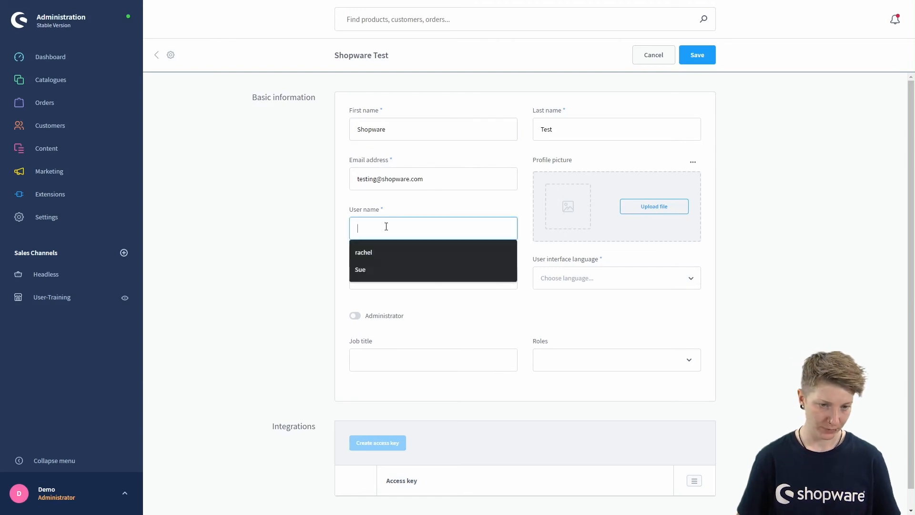
{"action": "left_click", "coordinate": [374, 267]}
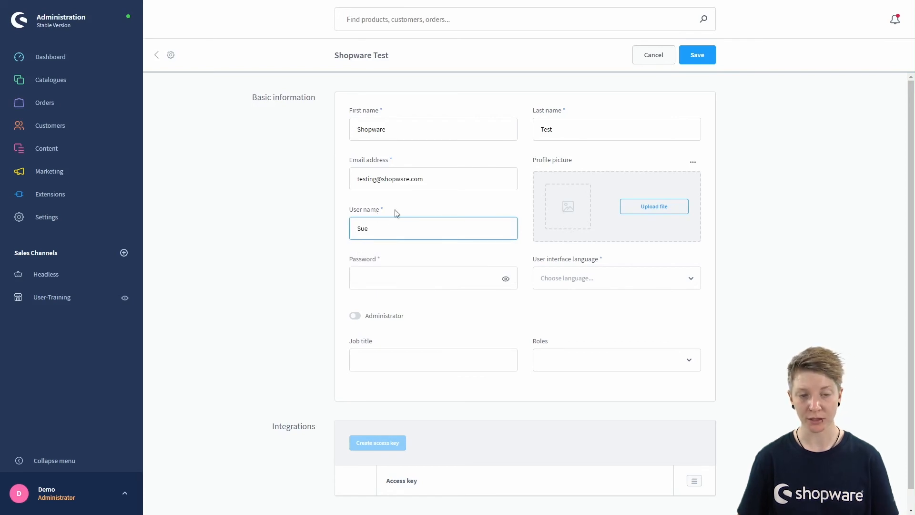
{"action": "scroll", "coordinate": [486, 202], "scroll_direction": "down", "scroll_amount": 1}
{"action": "left_click", "coordinate": [390, 262]}
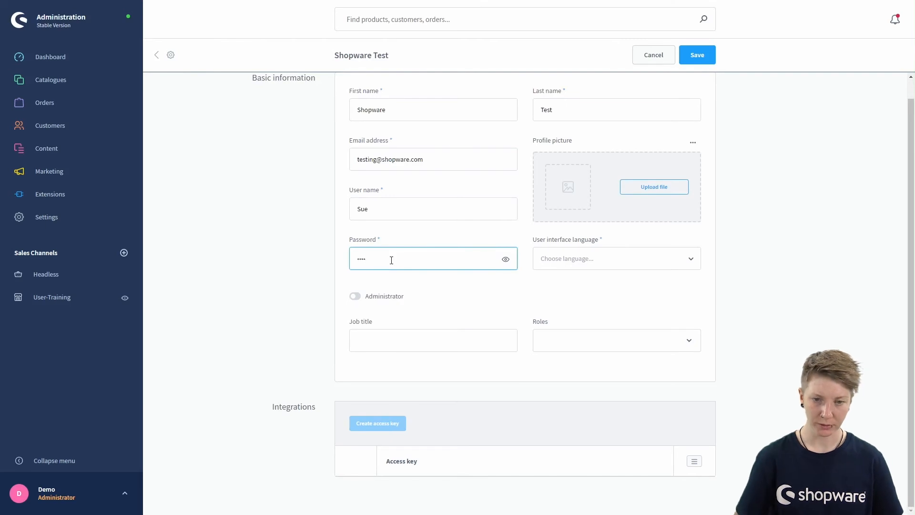
Step: Set language English (United Kingdom), job title 'Sales' and the Sales role, then save the user
{"action": "left_click", "coordinate": [606, 261]}
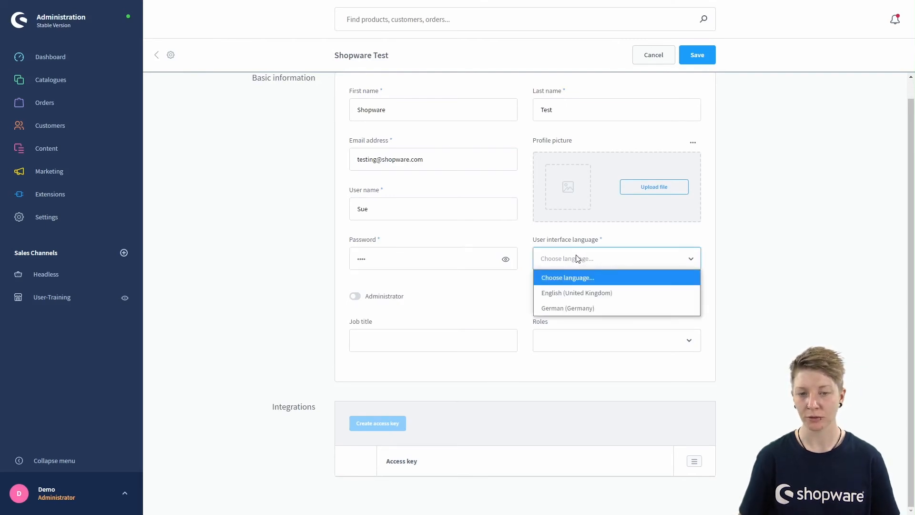
{"action": "left_click", "coordinate": [569, 292]}
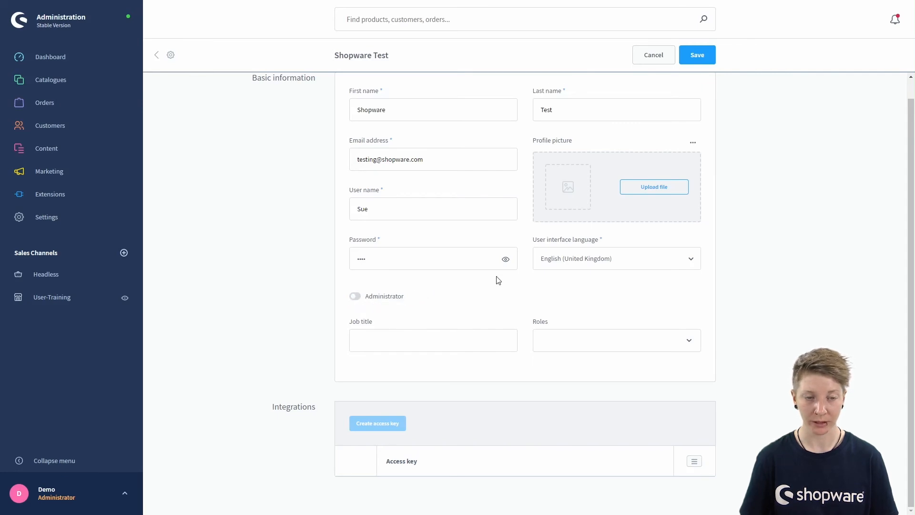
{"action": "left_click", "coordinate": [406, 338]}
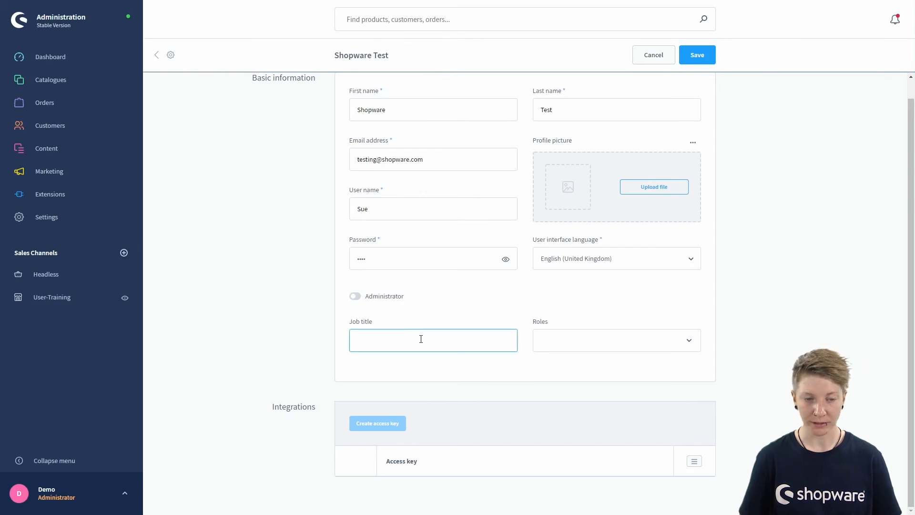
{"action": "type", "text": "Sales"}
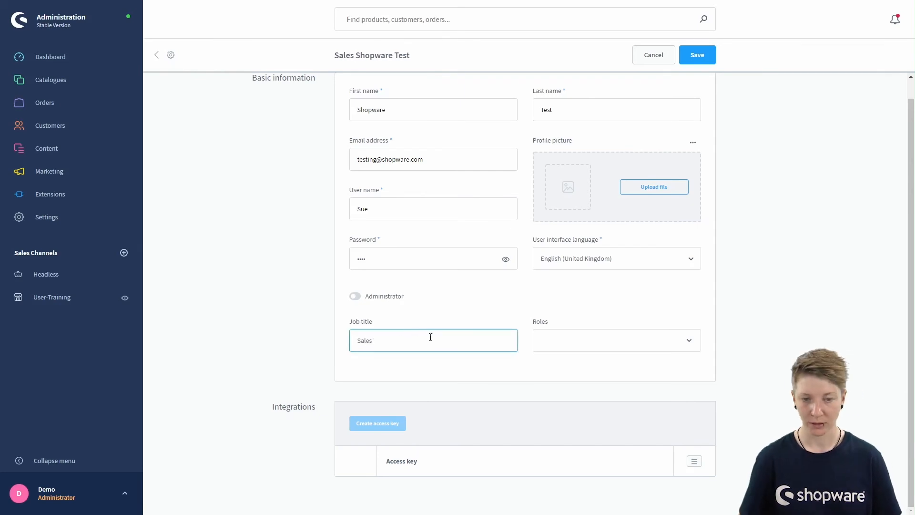
{"action": "left_click", "coordinate": [566, 338]}
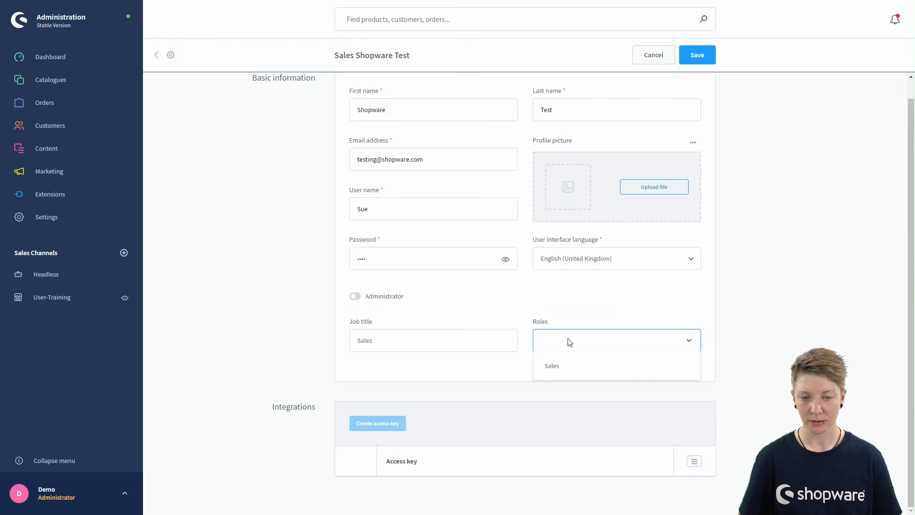
{"action": "left_click", "coordinate": [564, 367]}
{"action": "left_click", "coordinate": [577, 312]}
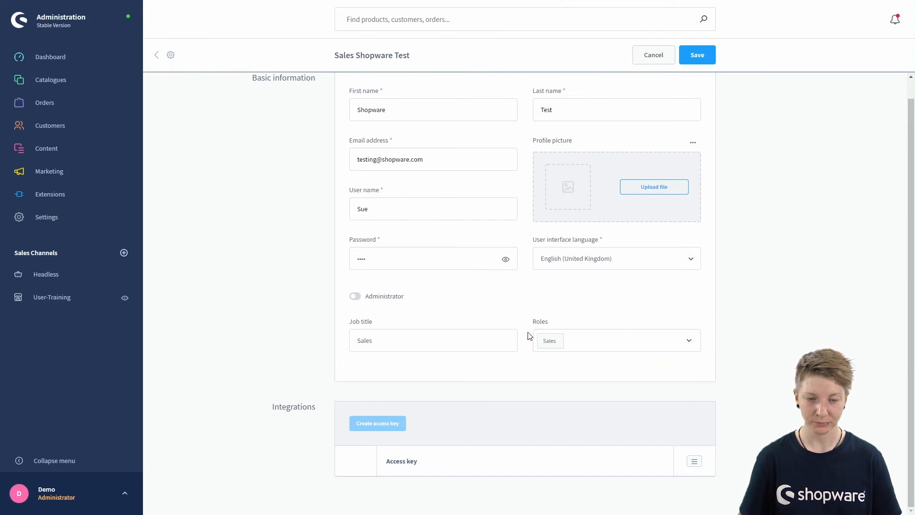
{"action": "scroll", "coordinate": [514, 317], "scroll_direction": "up", "scroll_amount": 2}
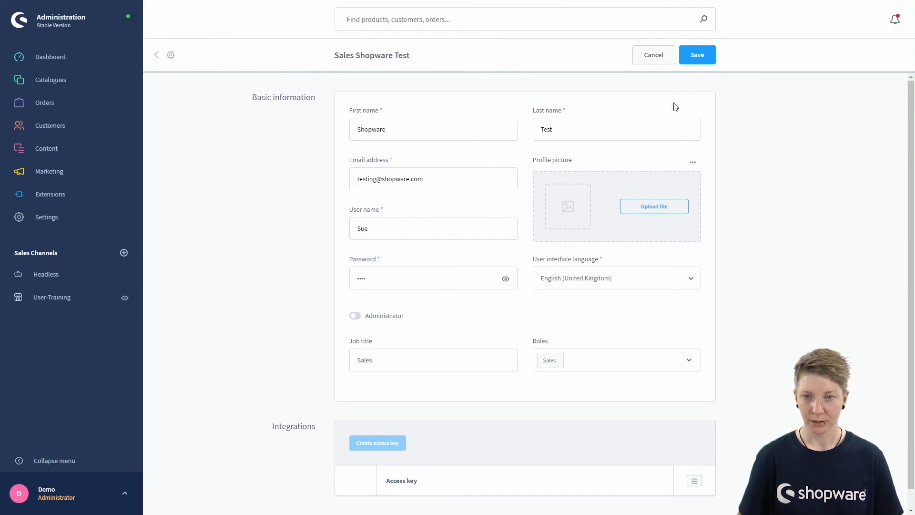
{"action": "left_click", "coordinate": [697, 55]}
Step: Confirm saving the new user with the current administrator password
{"action": "left_click", "coordinate": [420, 252]}
{"action": "type", "text": "demo"}
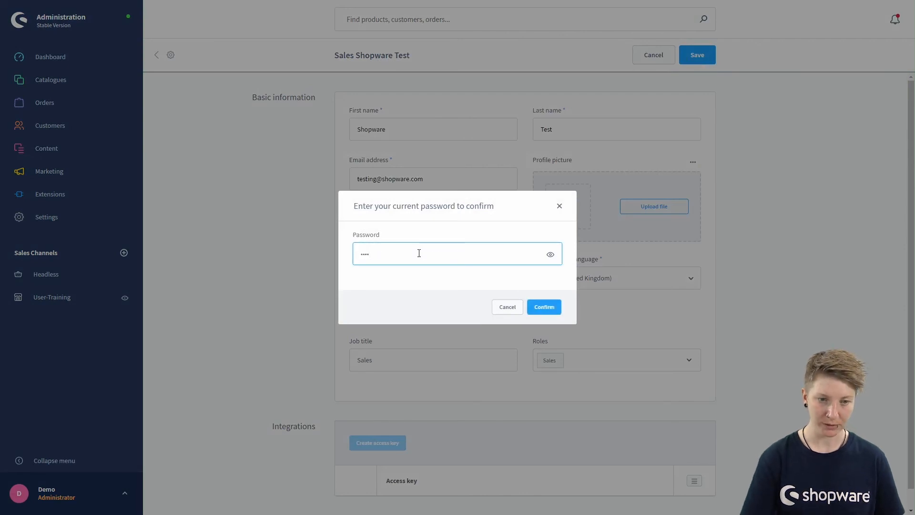
{"action": "left_click", "coordinate": [538, 307]}
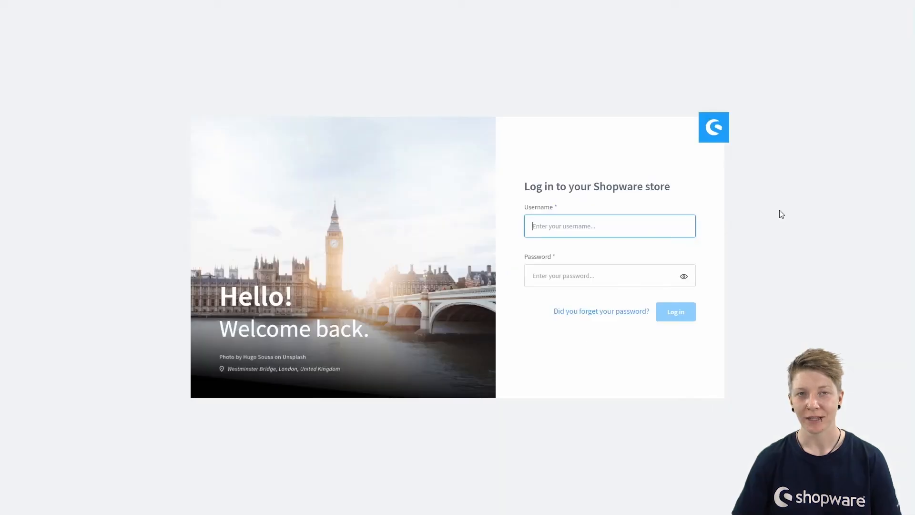
Step: Log in with the new Sales user's username and password
{"action": "left_click", "coordinate": [592, 224]}
{"action": "type", "text": "sue"}
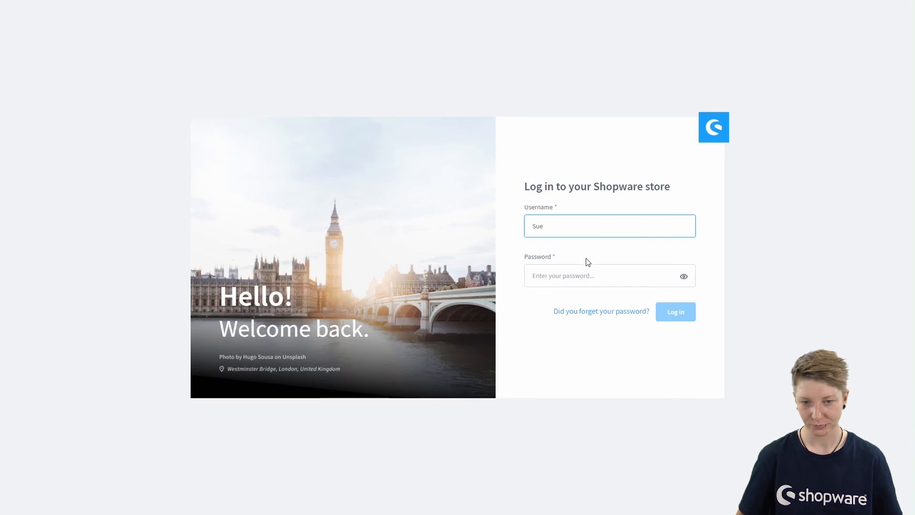
{"action": "left_click", "coordinate": [575, 276]}
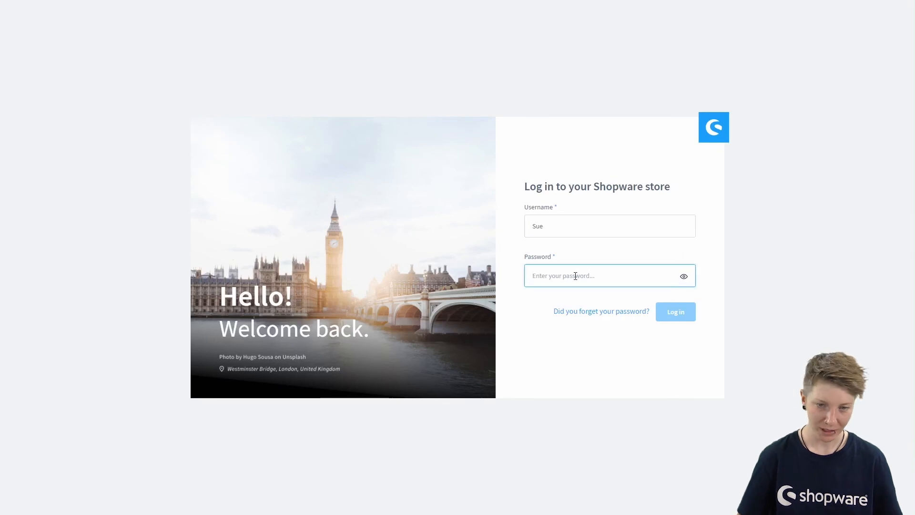
{"action": "type", "text": "••"}
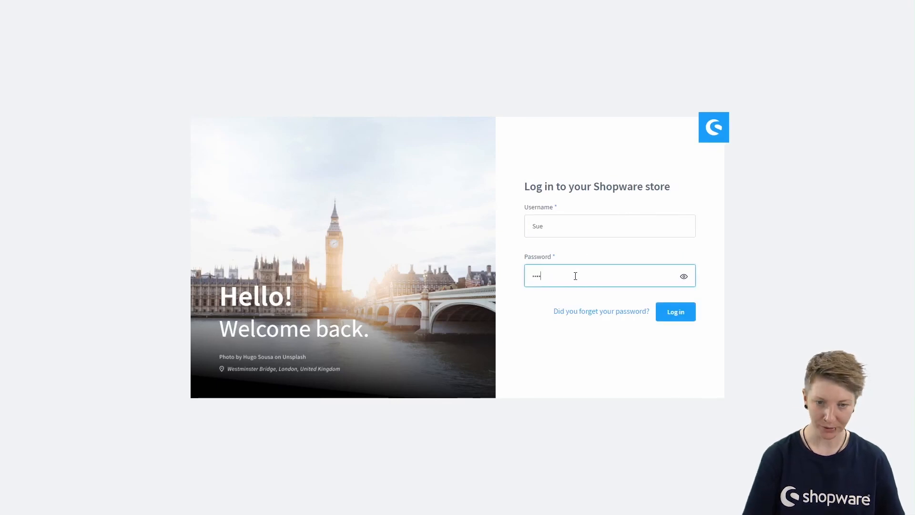
{"action": "left_click", "coordinate": [665, 312]}
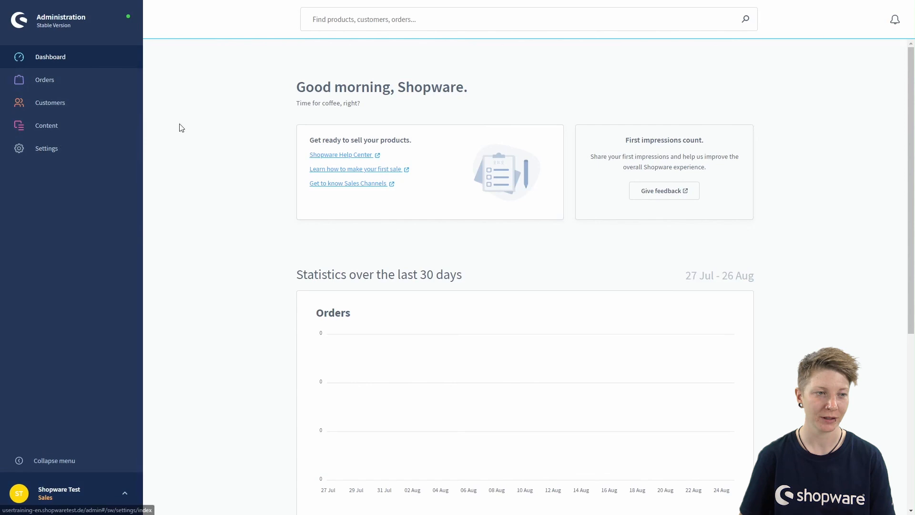
Step: Expand the Customers and Content menus and open Settings to see which pages the Sales user can reach
{"action": "mouse_move", "coordinate": [44, 84]}
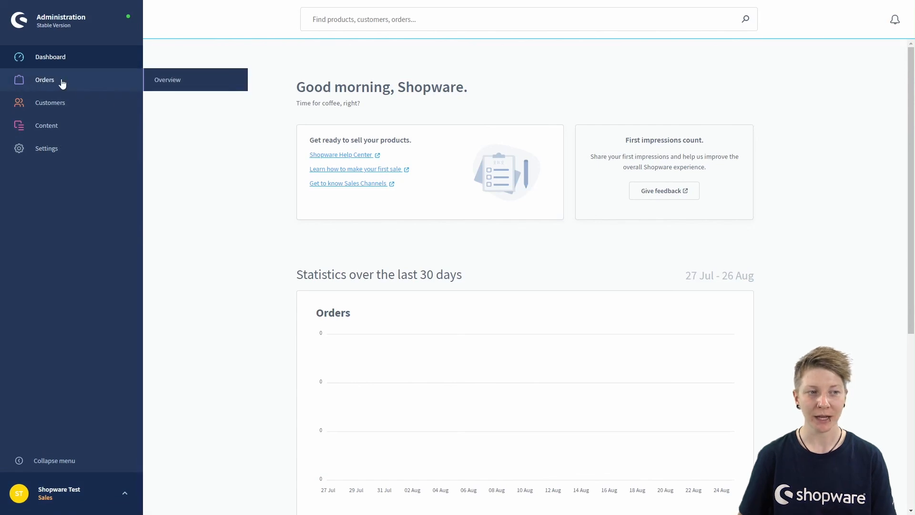
{"action": "left_click", "coordinate": [48, 106]}
{"action": "left_click", "coordinate": [58, 149]}
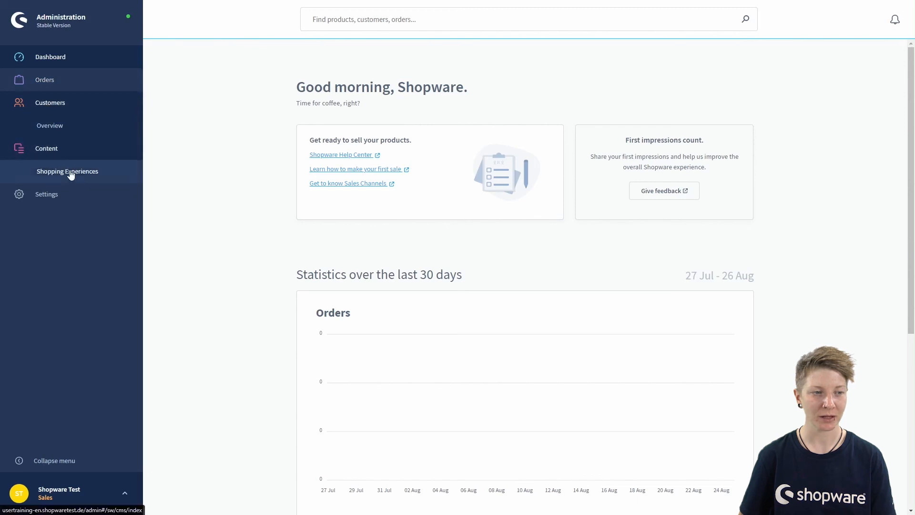
{"action": "left_click", "coordinate": [50, 197]}
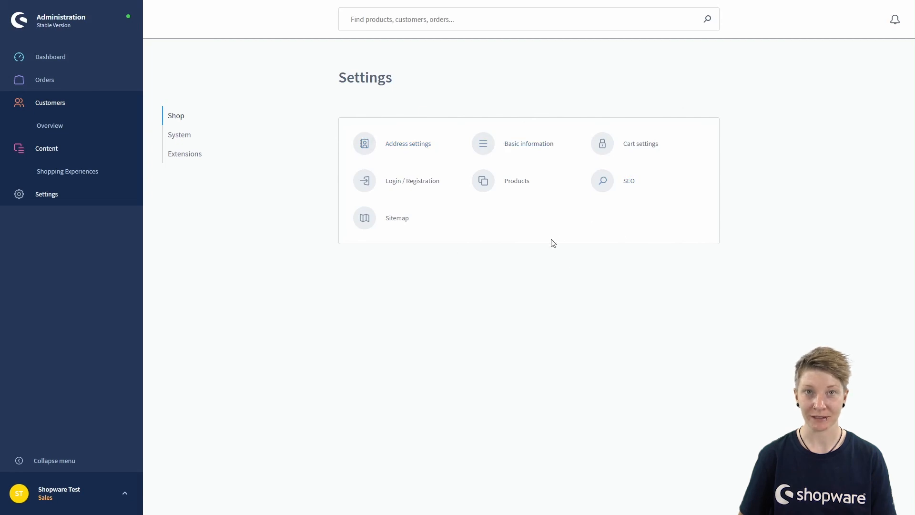
Step: Collapse the Content and Customers menus and open the Orders overview
{"action": "left_click", "coordinate": [55, 147]}
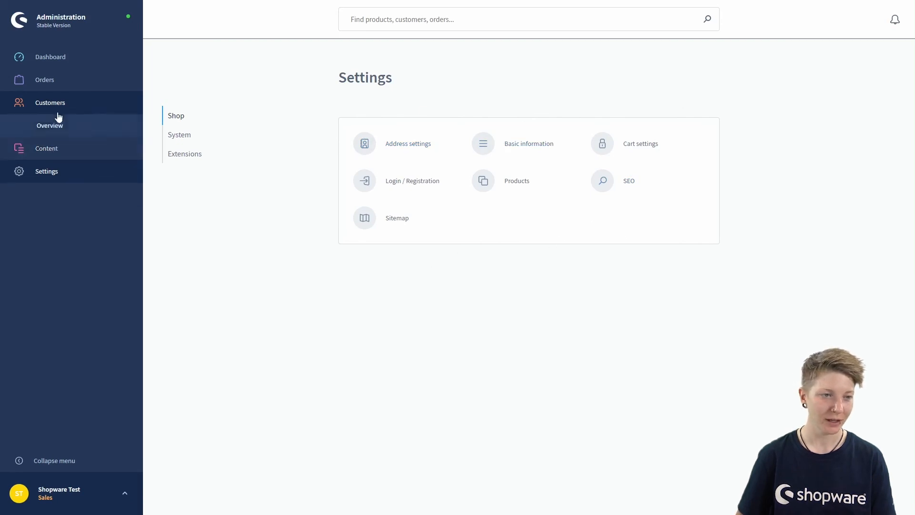
{"action": "left_click", "coordinate": [61, 107]}
{"action": "mouse_move", "coordinate": [61, 88]}
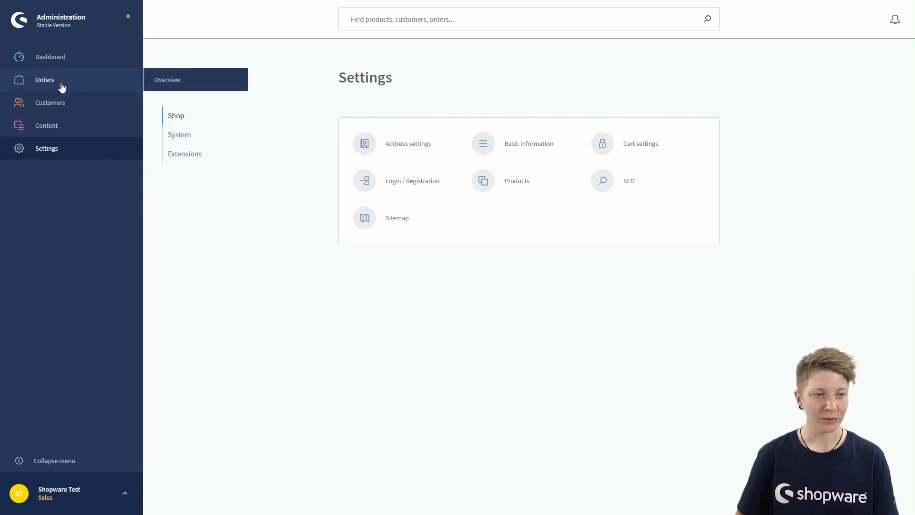
{"action": "left_click", "coordinate": [162, 79]}
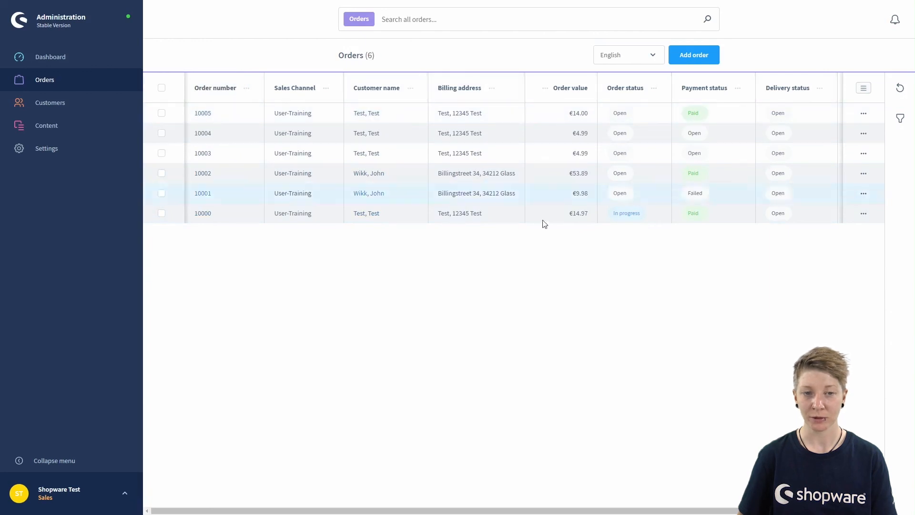
Step: Open order 10005 and scroll through its details
{"action": "left_click", "coordinate": [206, 118]}
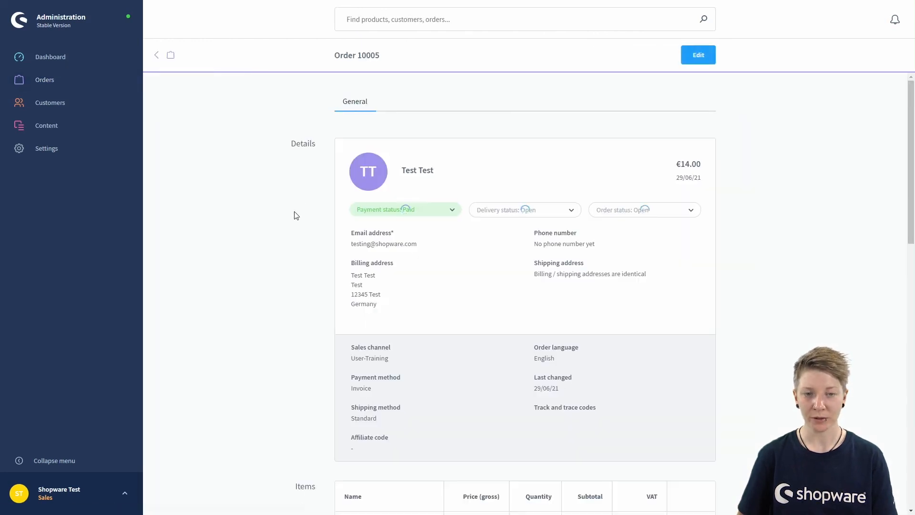
{"action": "scroll", "coordinate": [782, 159], "scroll_direction": "down", "scroll_amount": 2}
{"action": "scroll", "coordinate": [780, 166], "scroll_direction": "up", "scroll_amount": 2}
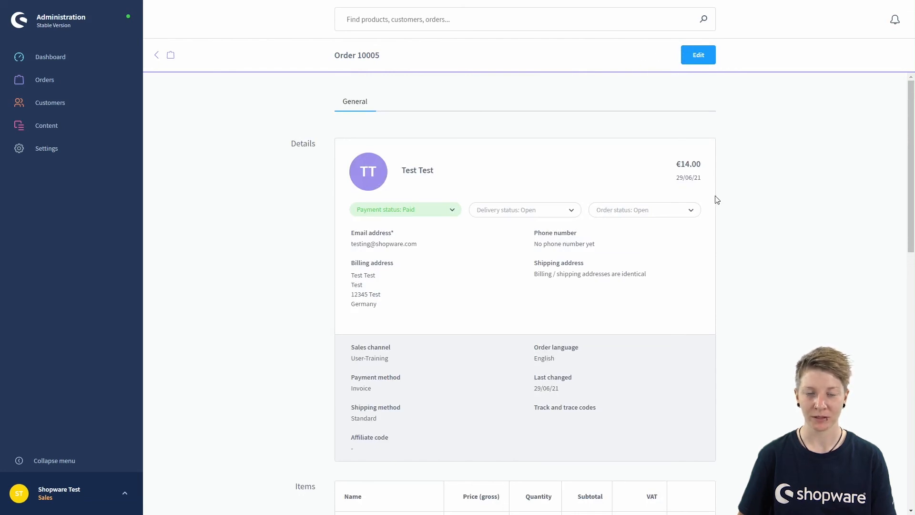
Step: Return to the orders list and open the Customers overview
{"action": "left_click", "coordinate": [156, 55]}
{"action": "left_click", "coordinate": [122, 109]}
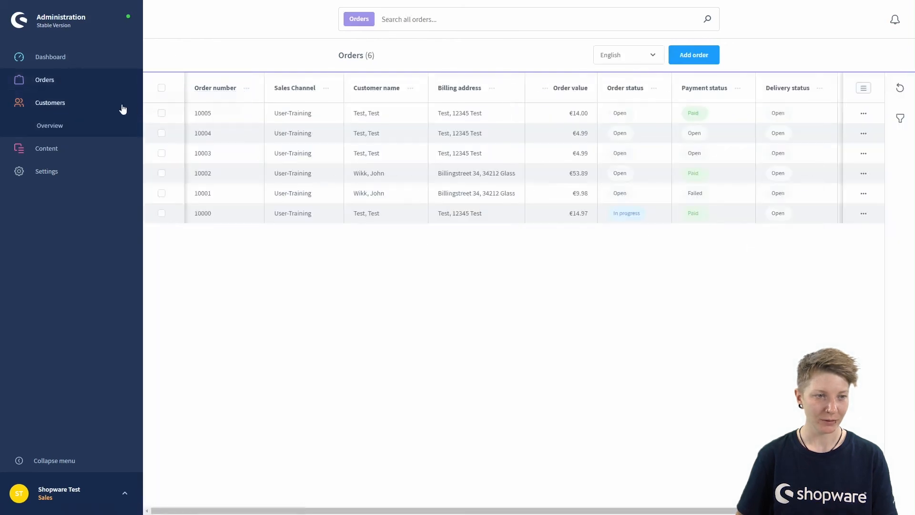
{"action": "left_click", "coordinate": [69, 127]}
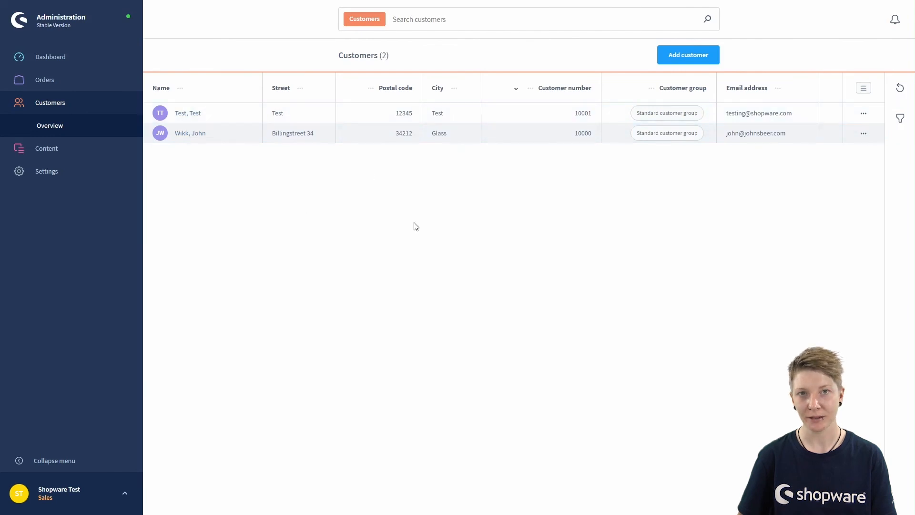
Step: Check the Content menu pages, collapse the sidebar sections, and log out via the account menu
{"action": "left_click", "coordinate": [94, 149]}
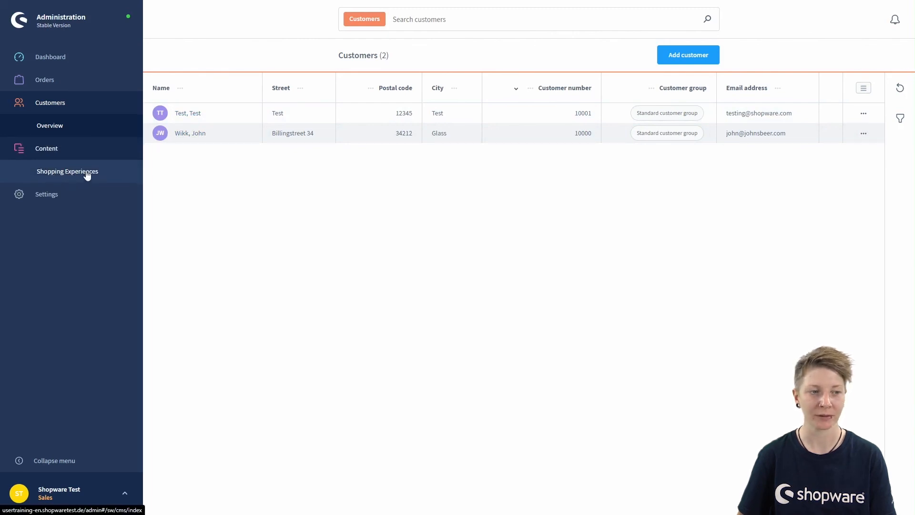
{"action": "left_click", "coordinate": [52, 148]}
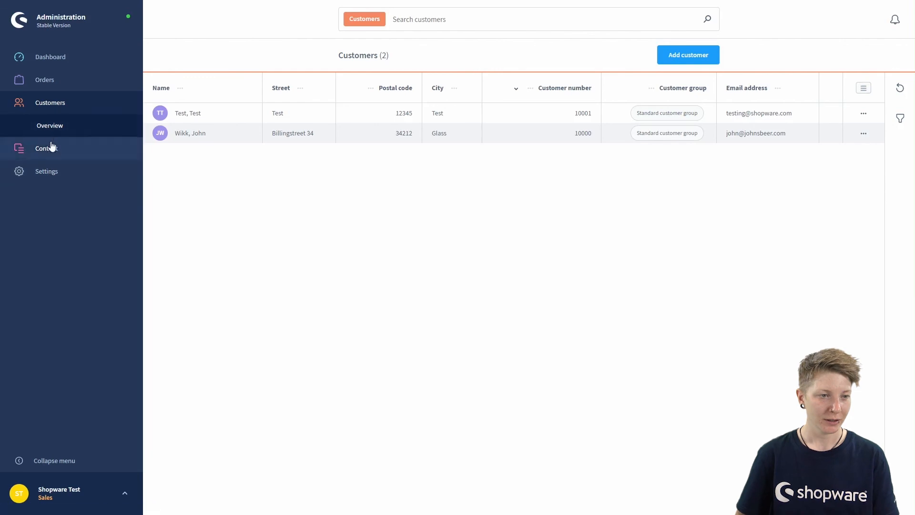
{"action": "left_click", "coordinate": [59, 111]}
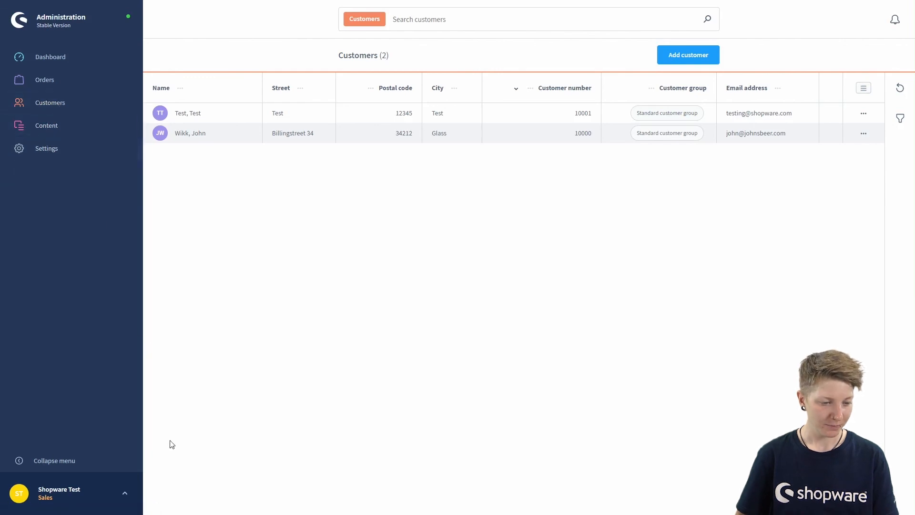
{"action": "left_click", "coordinate": [126, 494]}
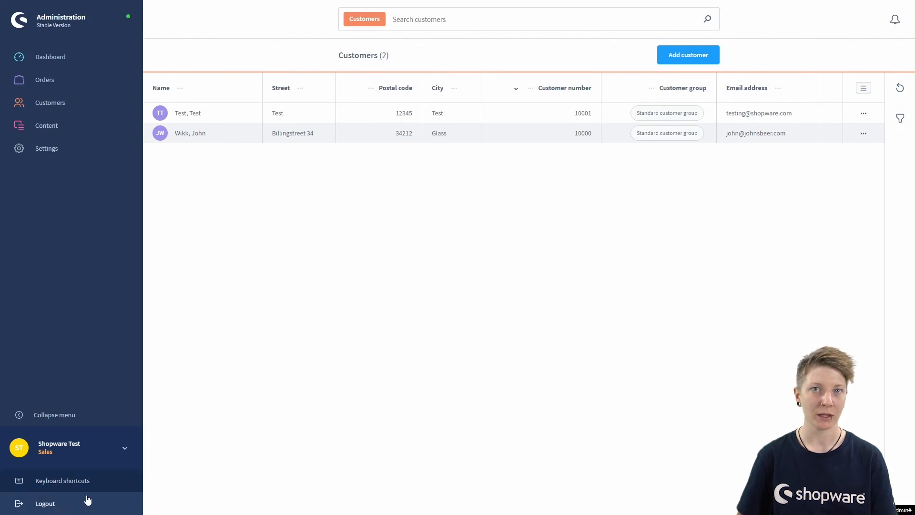
{"action": "left_click", "coordinate": [123, 448]}
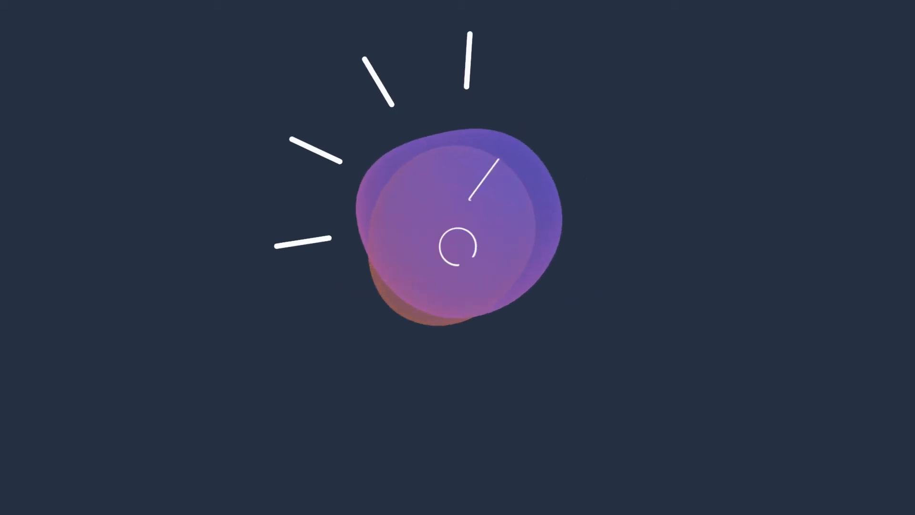